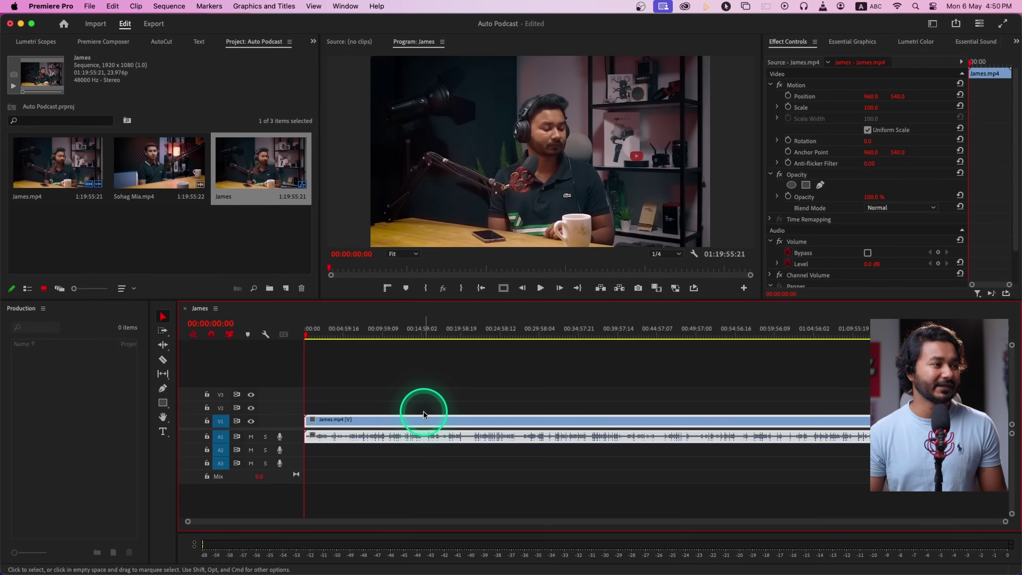
# Place the second speaker's camera clip on V2 above the first clip, with its audio on A2
pyautogui.moveTo(155, 160); pyautogui.dragTo(310, 410)
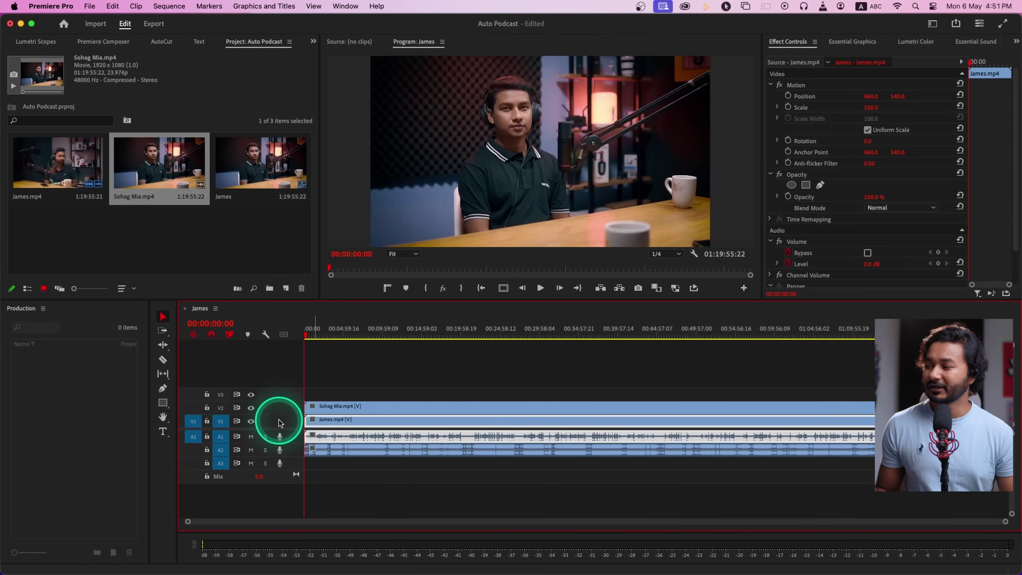
pyautogui.scroll(5, 314, 434)
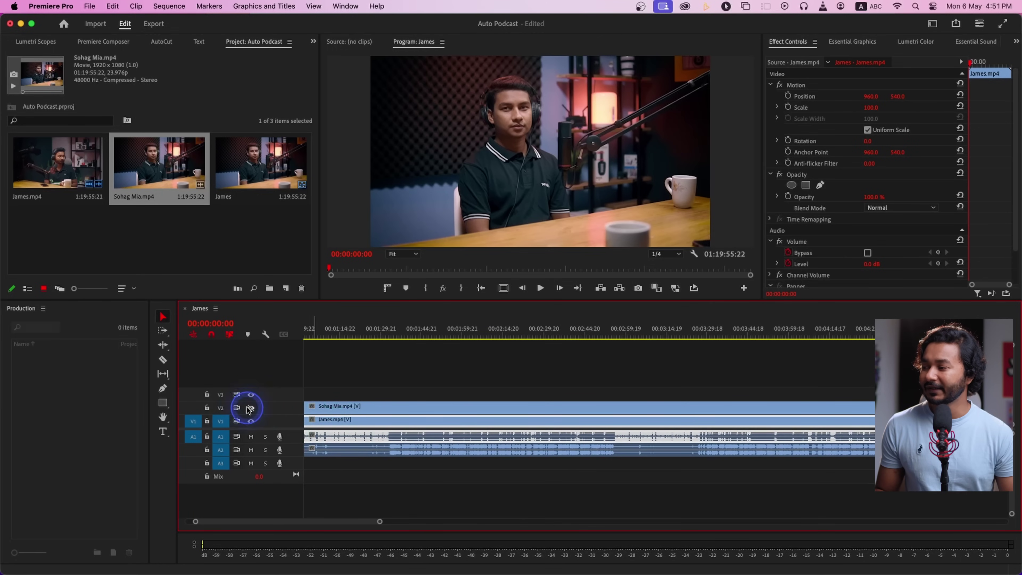
pyautogui.click(250, 409)
pyautogui.click(381, 338)
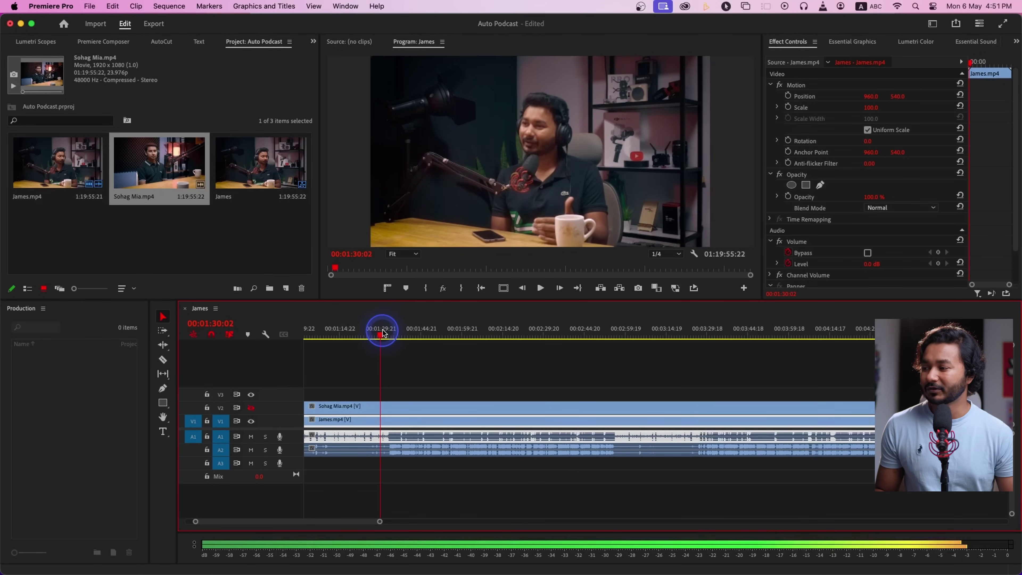
pyautogui.moveTo(385, 329); pyautogui.dragTo(388, 331)
pyautogui.press('space')
pyautogui.scroll(3, 390, 407)
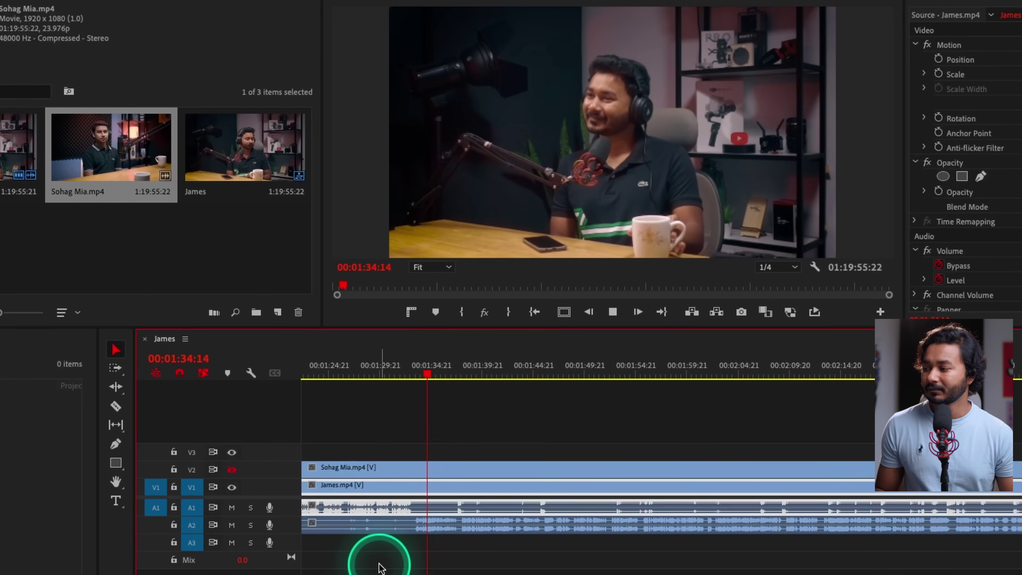
pyautogui.click(232, 525)
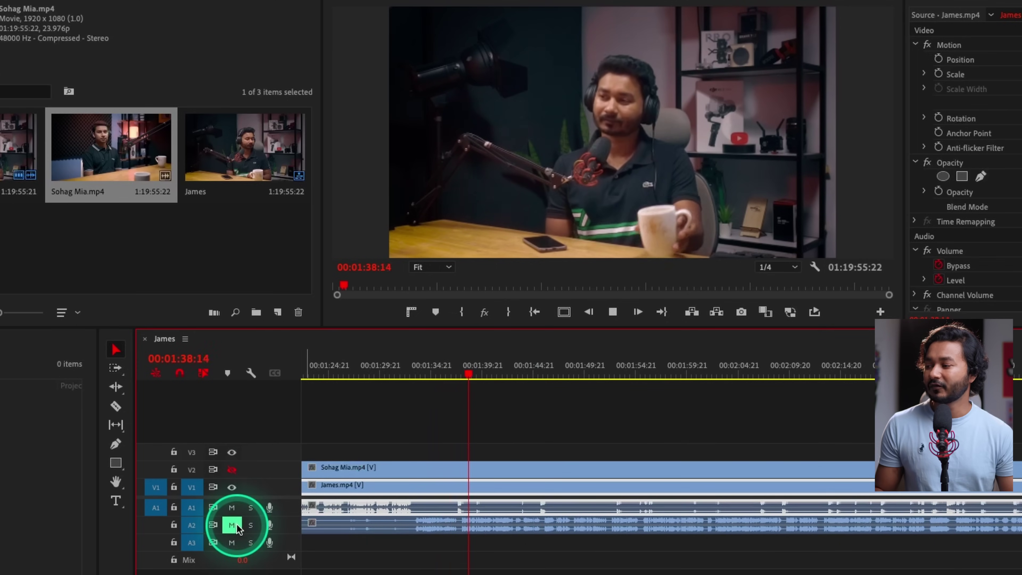
pyautogui.click(237, 525)
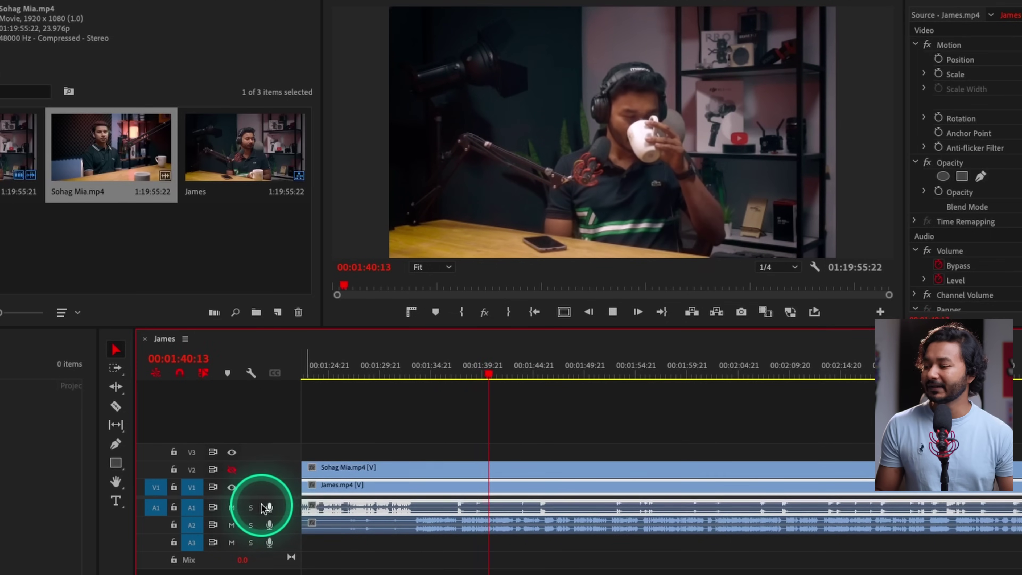
pyautogui.press('space')
pyautogui.click(253, 410)
pyautogui.click(371, 393)
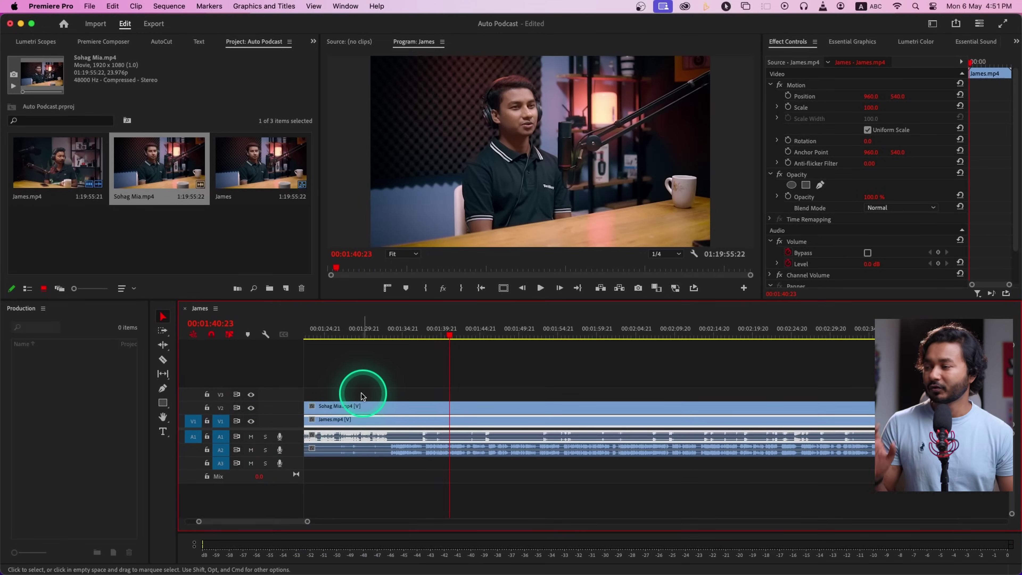
# Open the AutoCut extension from Window > Extensions and launch AutoCut Podcast
pyautogui.click(347, 6)
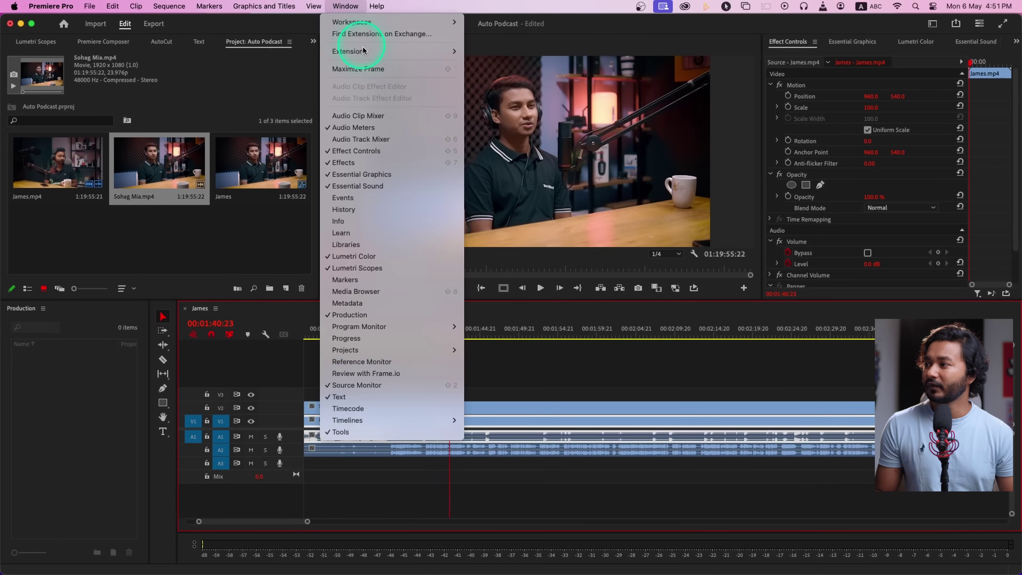
pyautogui.moveTo(364, 50)
pyautogui.click(488, 63)
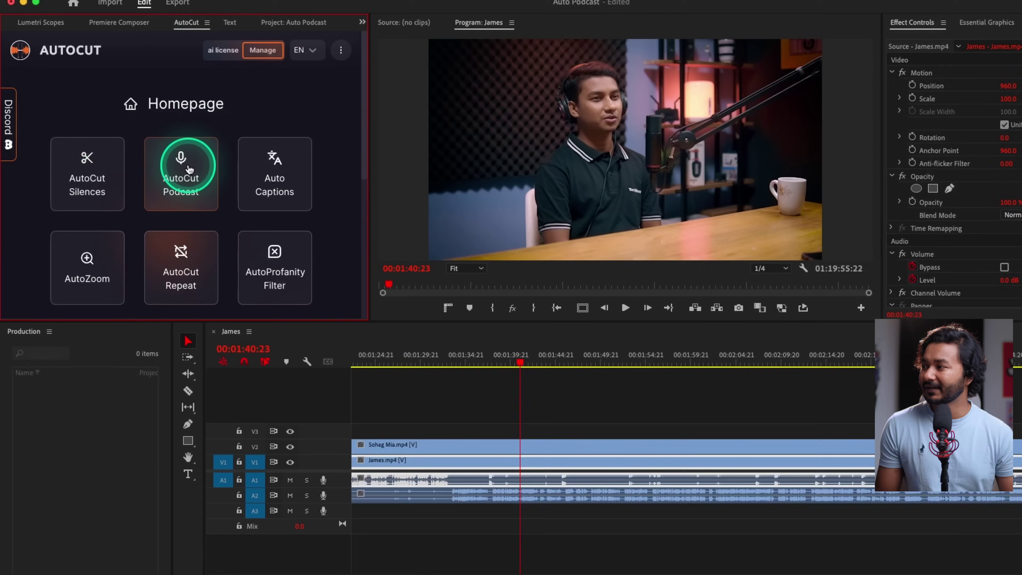
pyautogui.click(214, 169)
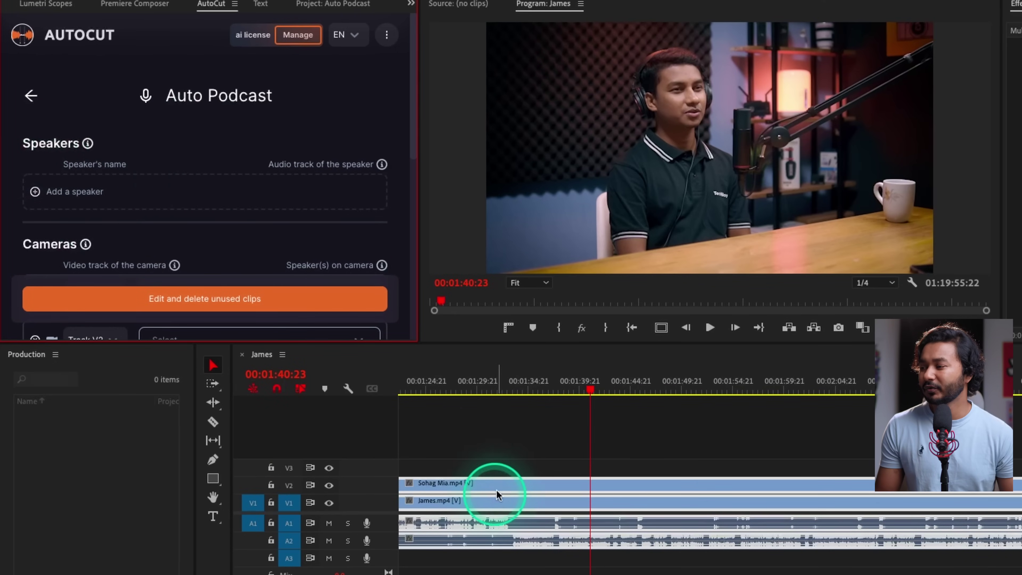
# Select both camera clips on V1 and V2 in the timeline
pyautogui.click(525, 438)
pyautogui.click(524, 515)
pyautogui.click(523, 504)
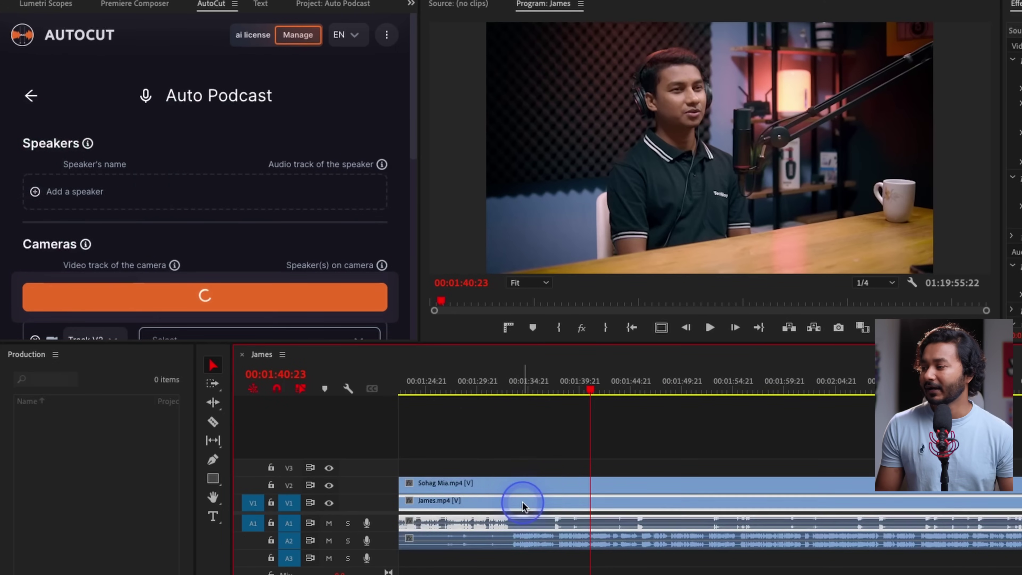
pyautogui.click(526, 483)
# Add two speaker entries and enter each speaker's name
pyautogui.click(119, 187)
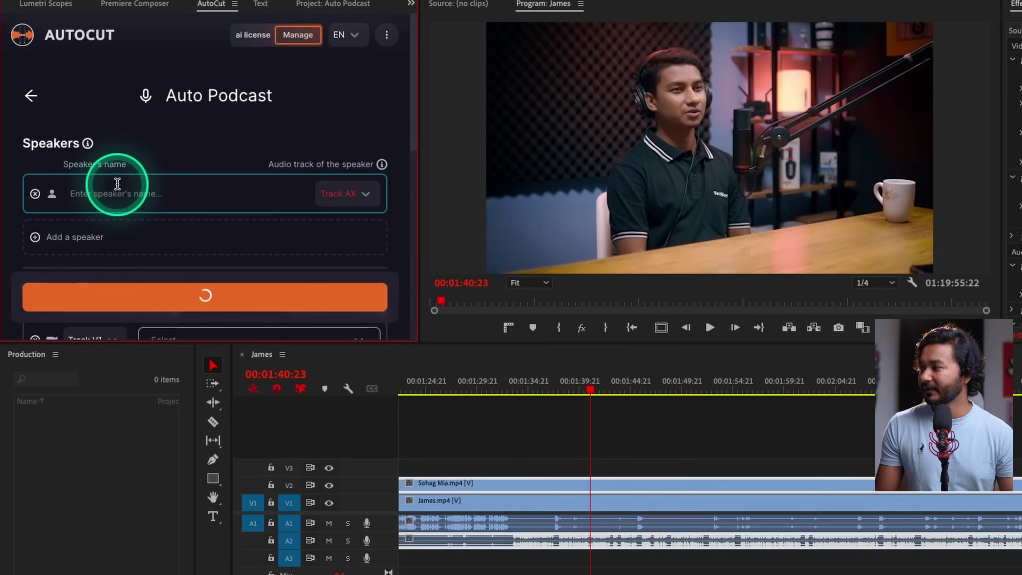
pyautogui.click(133, 197)
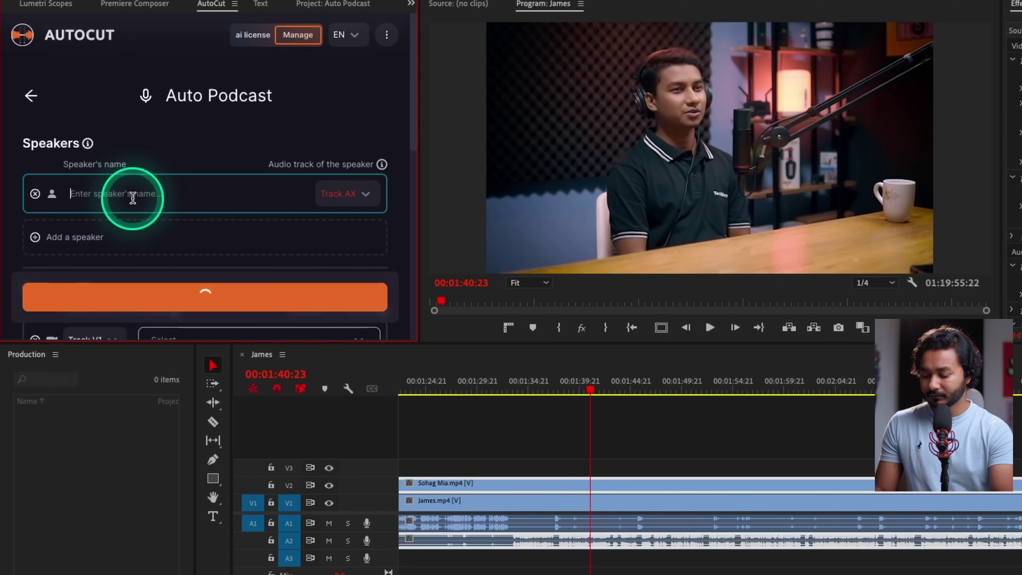
pyautogui.click(107, 220)
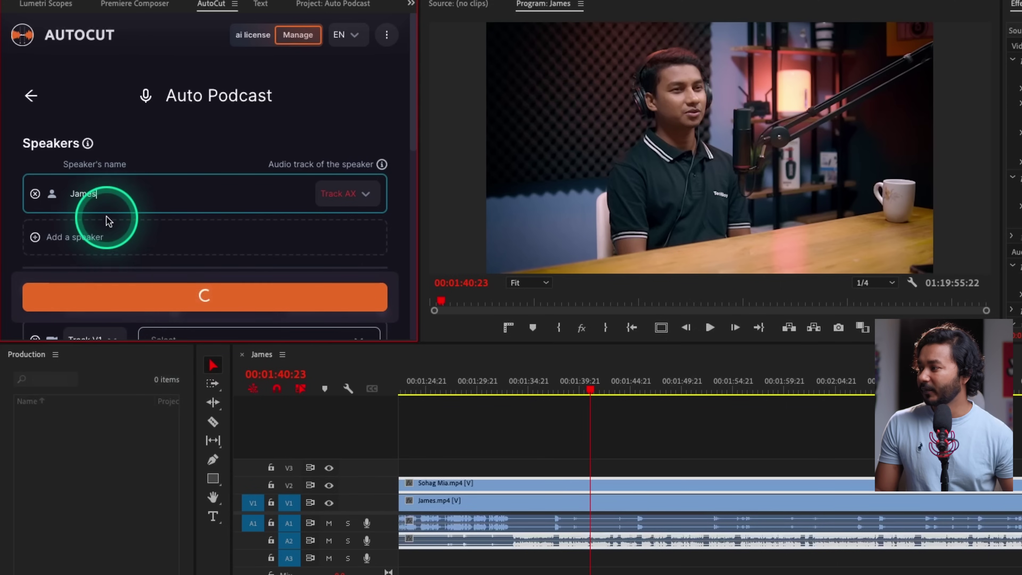
pyautogui.click(116, 237)
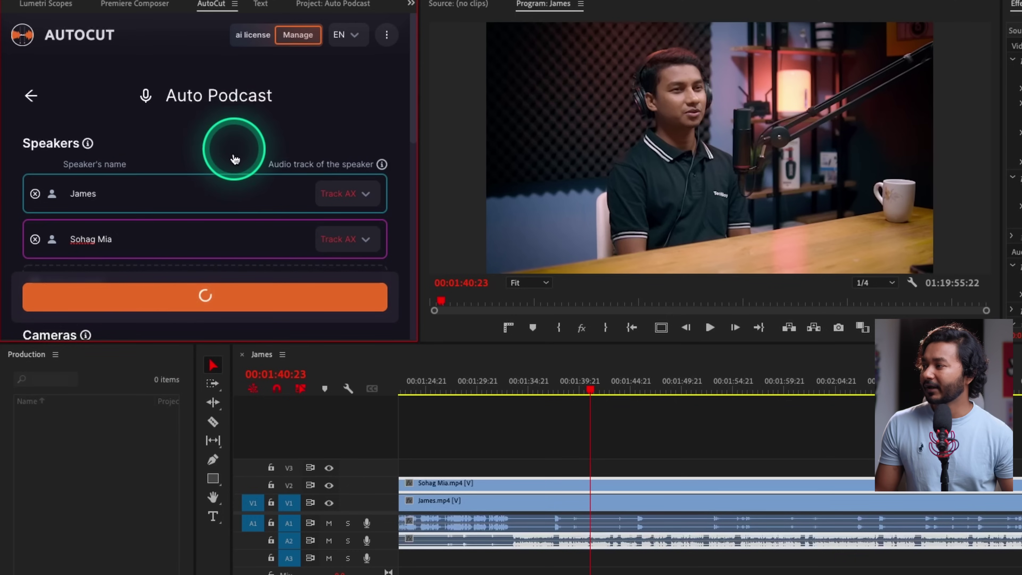
pyautogui.scroll(-3, 234, 157)
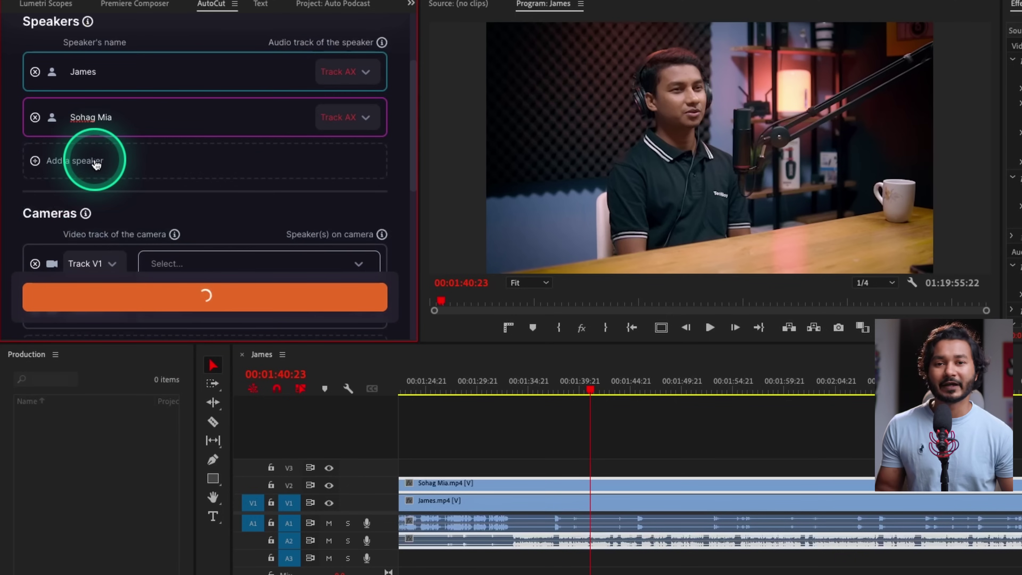
pyautogui.scroll(2, 308, 171)
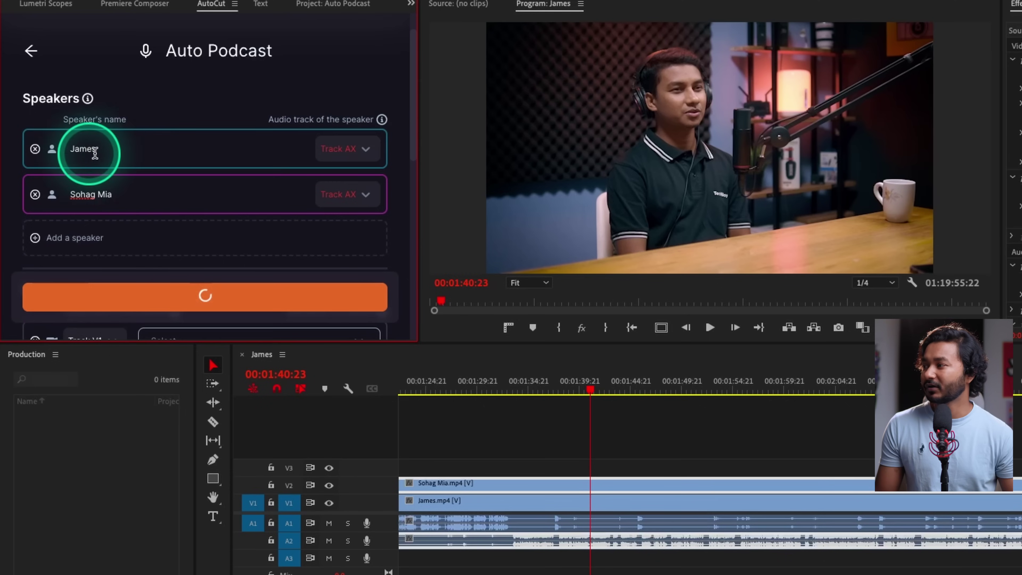
pyautogui.click(128, 153)
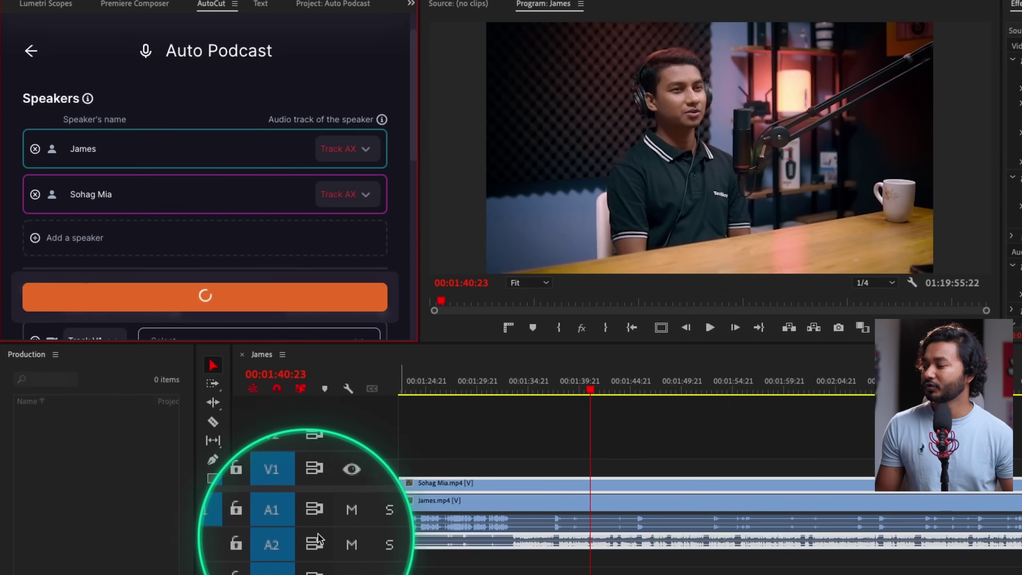
# Assign audio Track A1 to the first speaker and Track A2 to the second
pyautogui.click(367, 149)
pyautogui.click(358, 179)
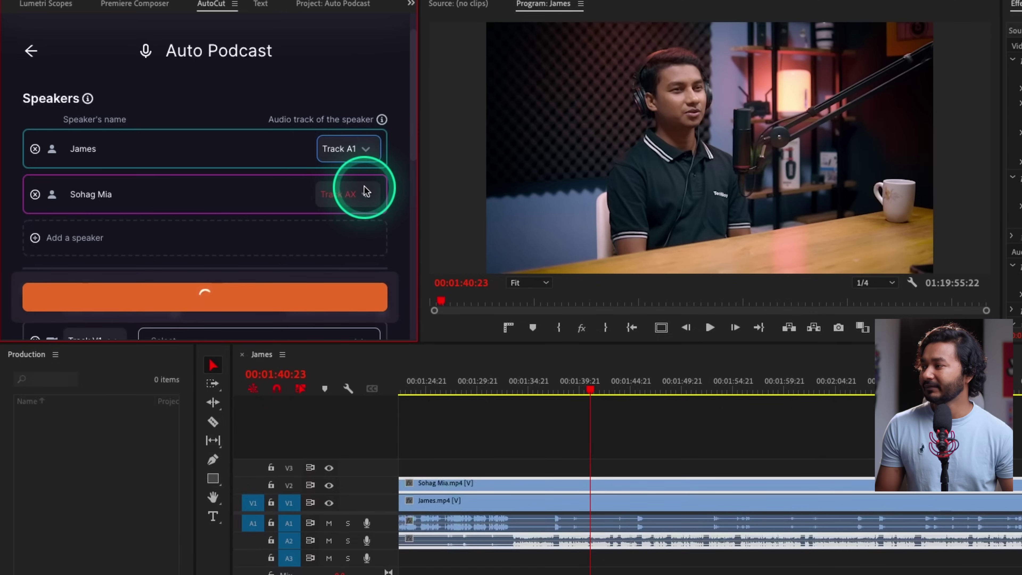
pyautogui.click(367, 194)
pyautogui.click(365, 243)
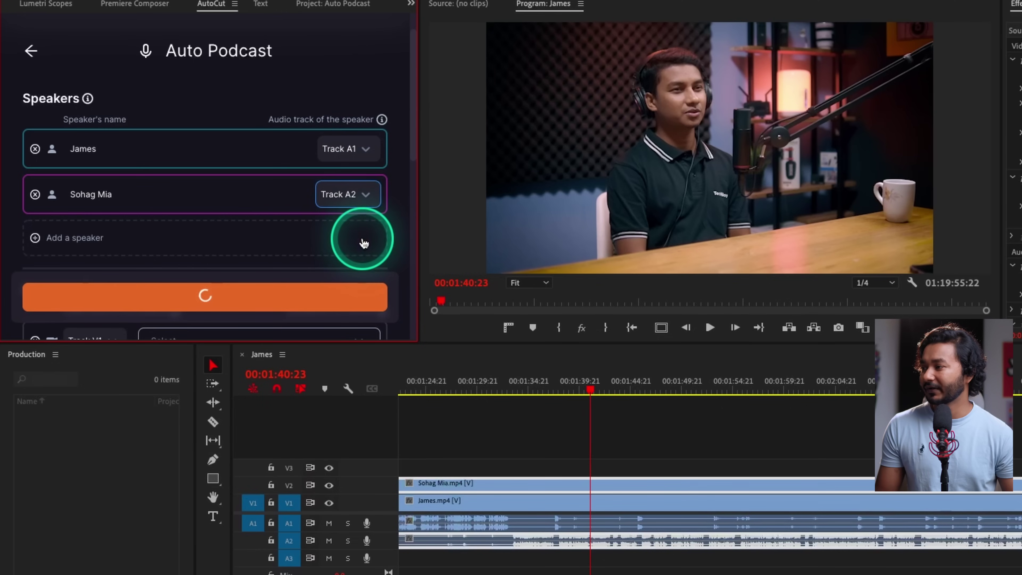
pyautogui.scroll(-3, 354, 238)
pyautogui.scroll(-2, 86, 183)
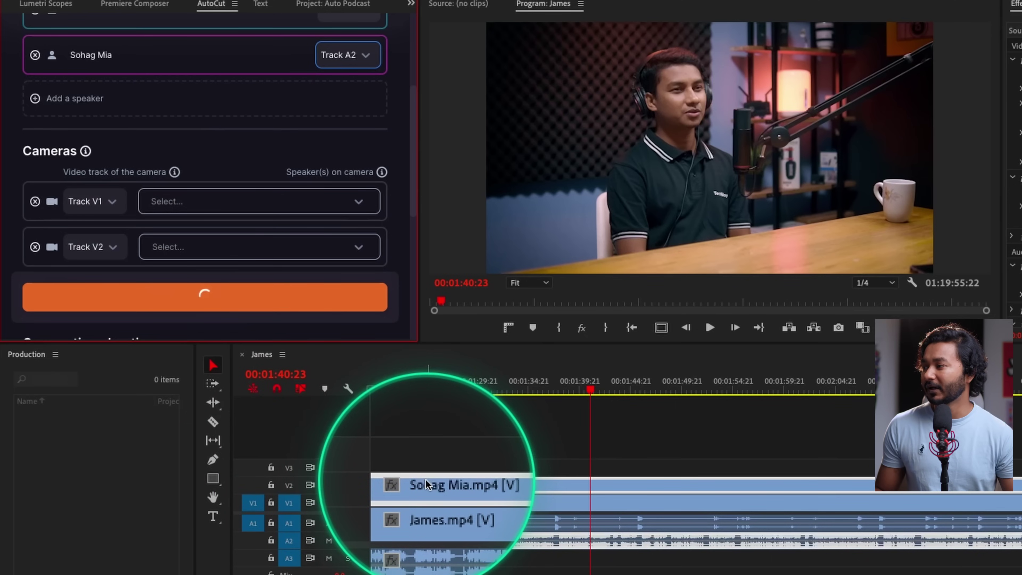
# Put the first speaker on camera Track V1 and the second speaker on Track V2
pyautogui.click(238, 203)
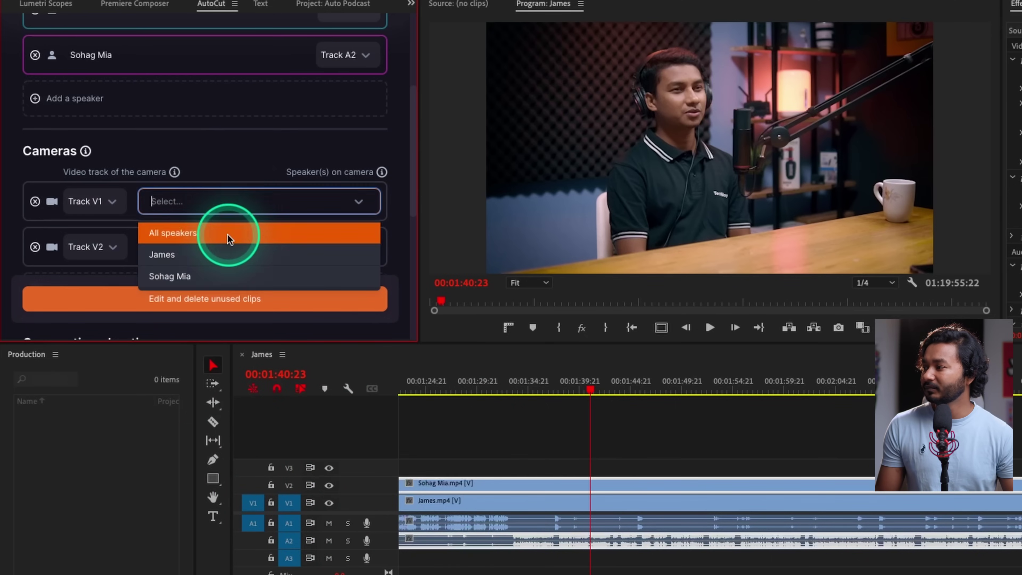
pyautogui.click(221, 254)
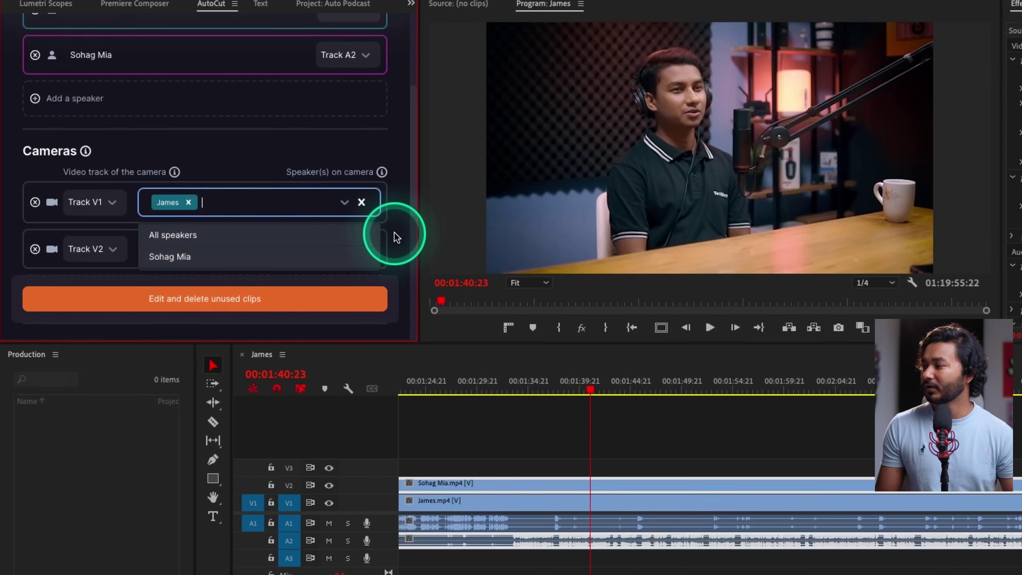
pyautogui.click(387, 239)
pyautogui.click(359, 250)
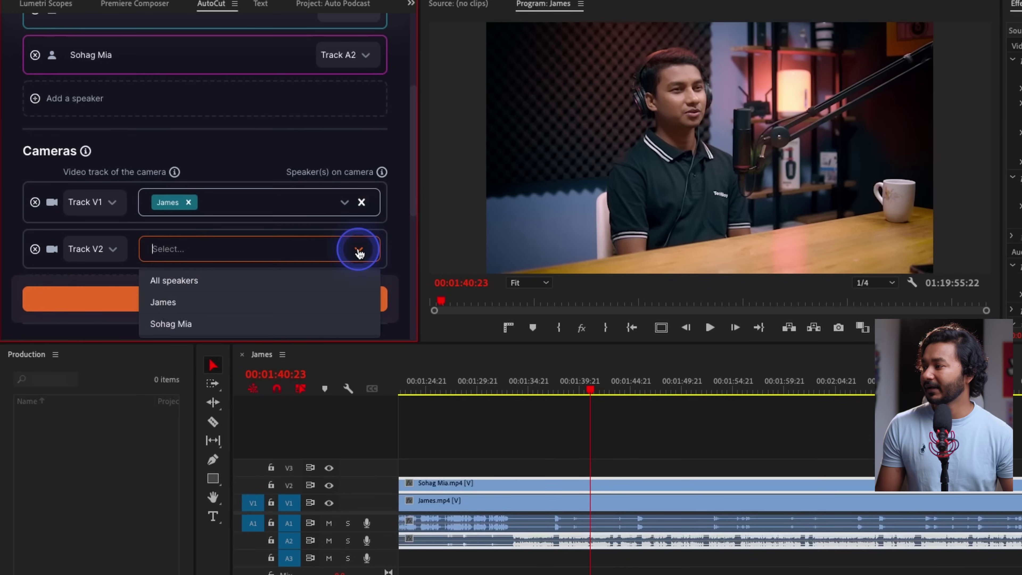
pyautogui.click(283, 324)
pyautogui.click(396, 203)
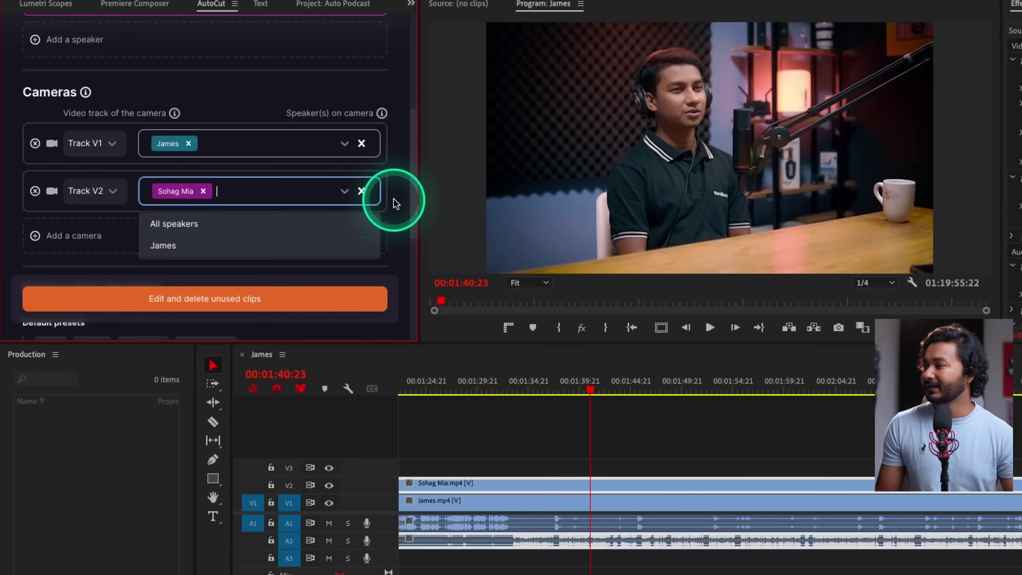
pyautogui.scroll(-1, 64, 223)
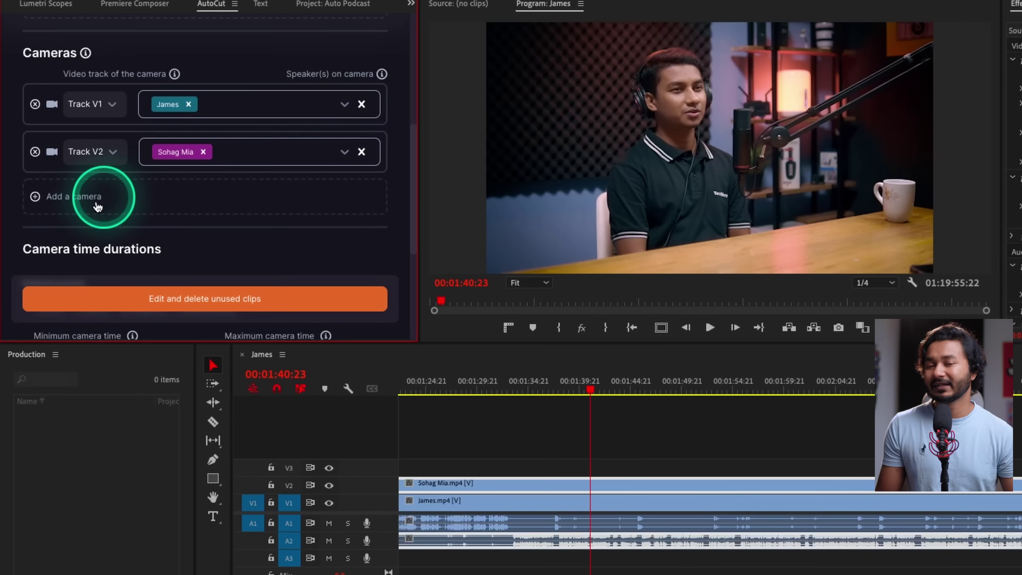
pyautogui.scroll(-3, 198, 212)
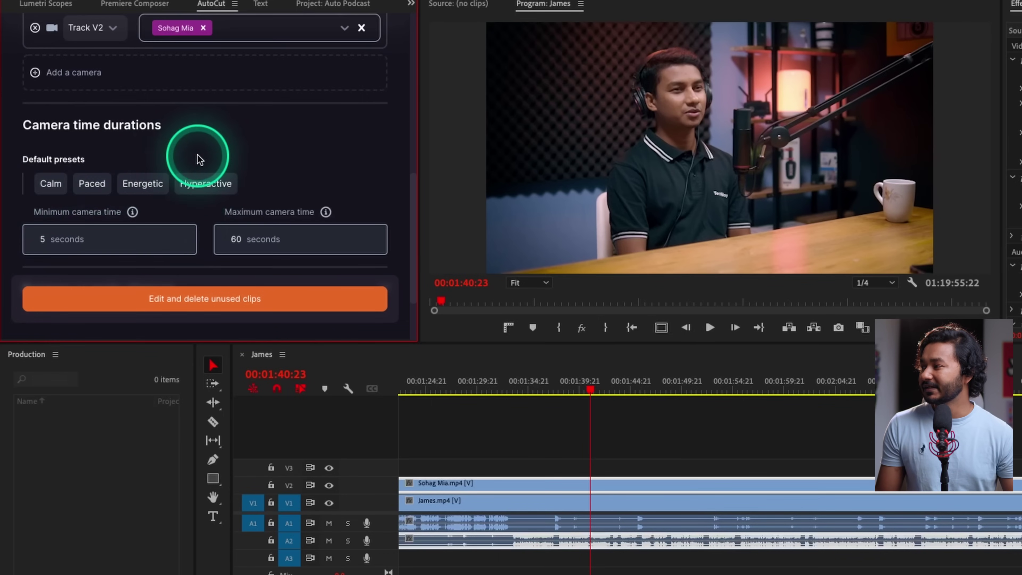
# Choose the Calm preset and set camera time to 5 seconds minimum, 60 seconds maximum
pyautogui.moveTo(156, 117); pyautogui.dragTo(165, 125)
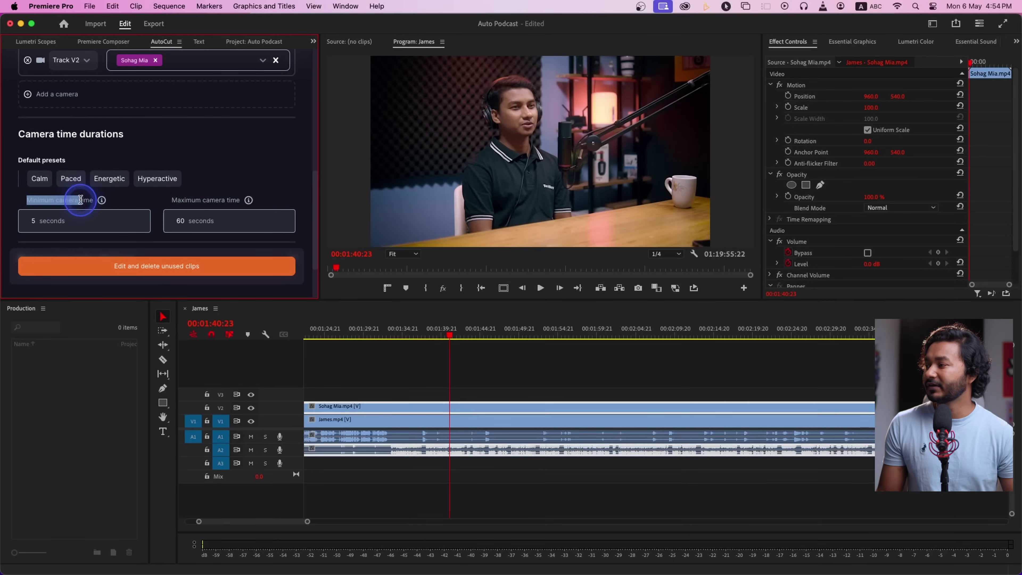
pyautogui.click(40, 185)
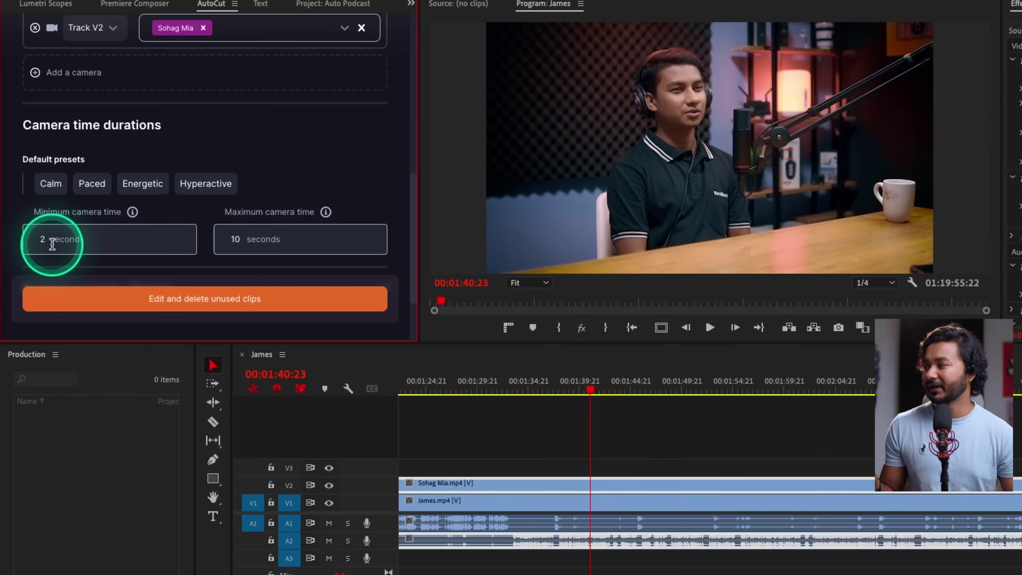
pyautogui.click(83, 233)
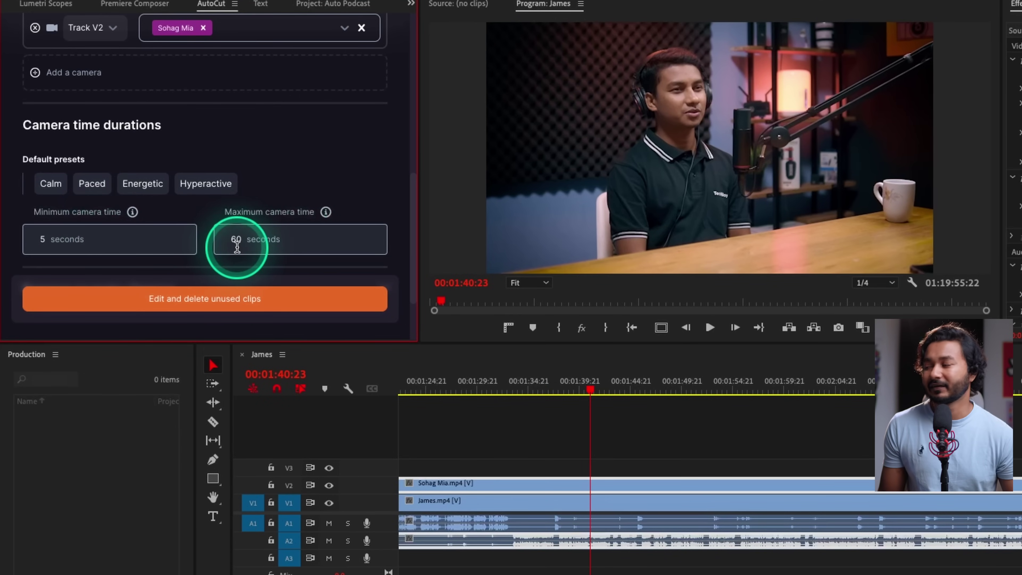
pyautogui.scroll(-3, 292, 141)
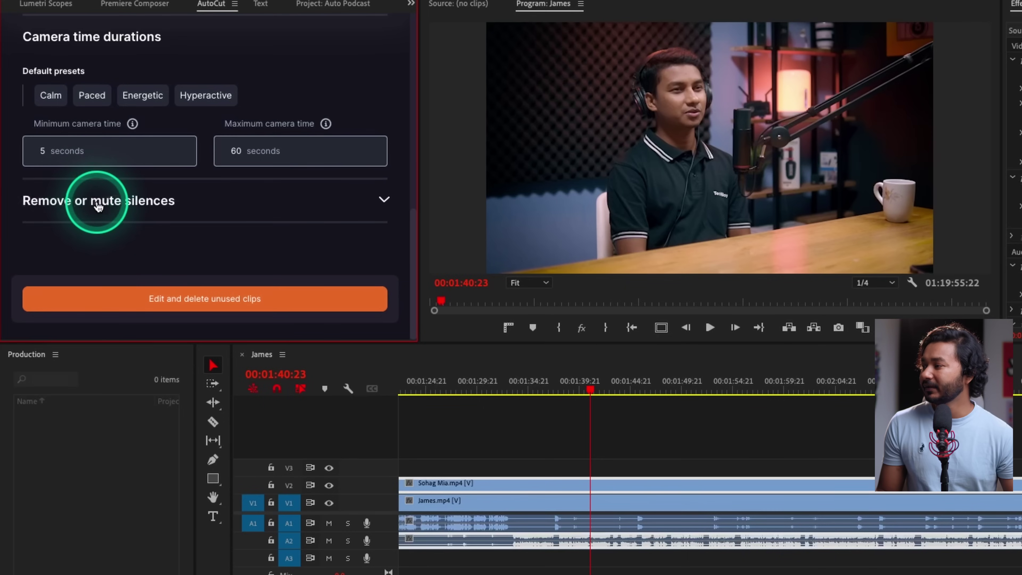
# Keep 'Remove silences' under silence handling and run 'Edit and delete unused clips'
pyautogui.click(79, 204)
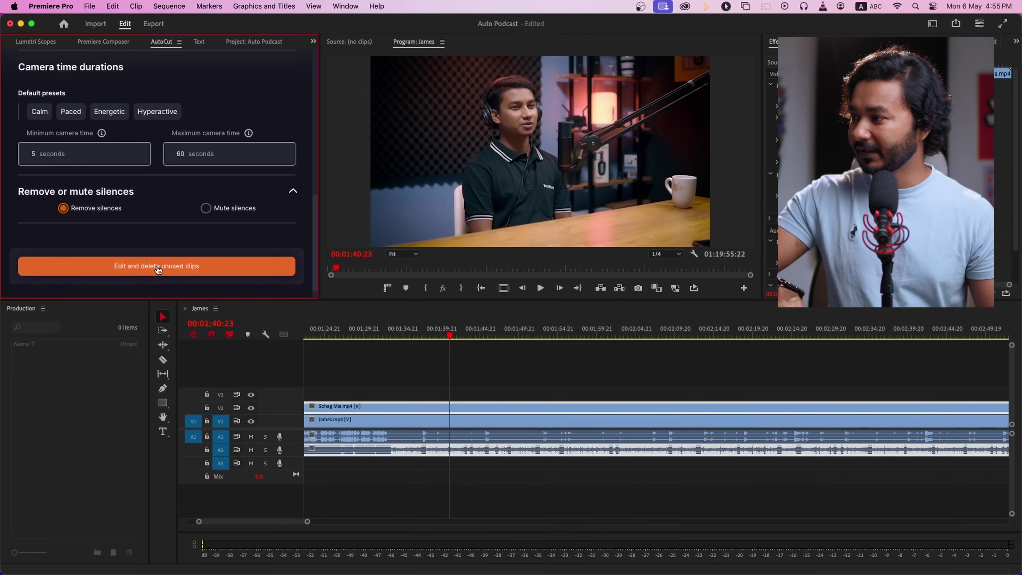
pyautogui.click(158, 266)
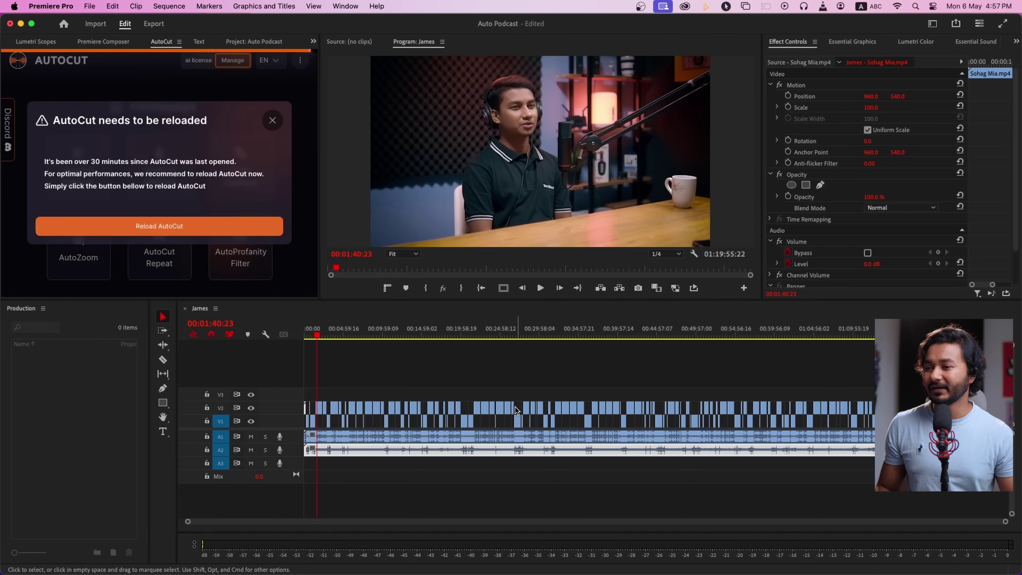
# Select the A1 audio clip at the sequence end and dismiss the AutoCut reload notice
pyautogui.click(627, 365)
pyautogui.click(924, 328)
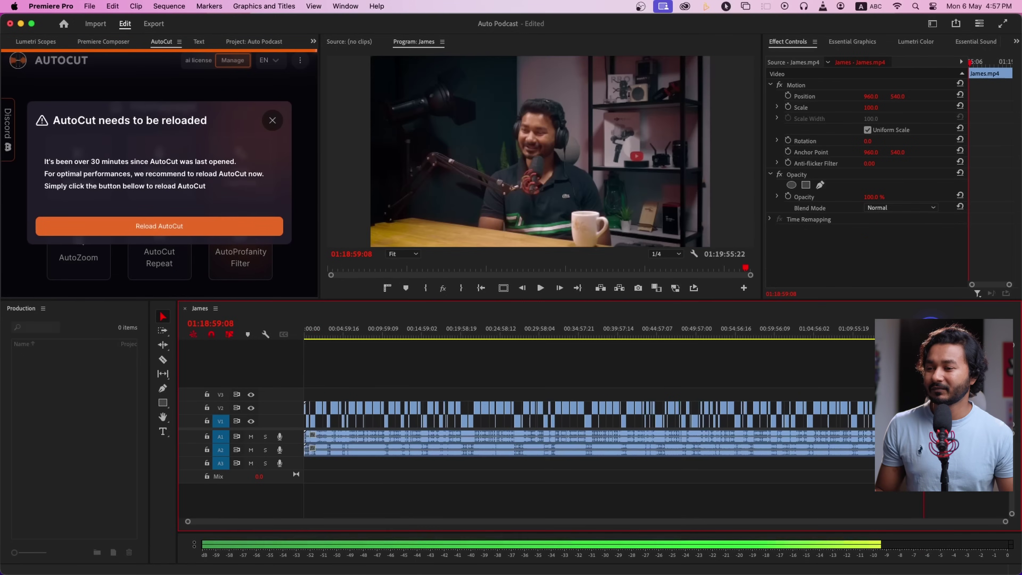
pyautogui.click(930, 335)
pyautogui.click(930, 436)
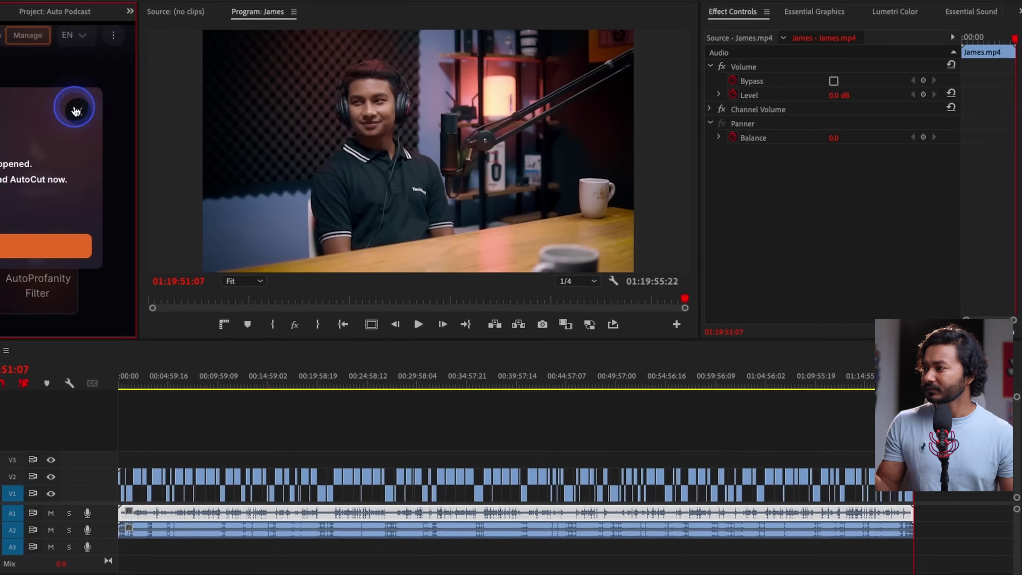
pyautogui.click(42, 109)
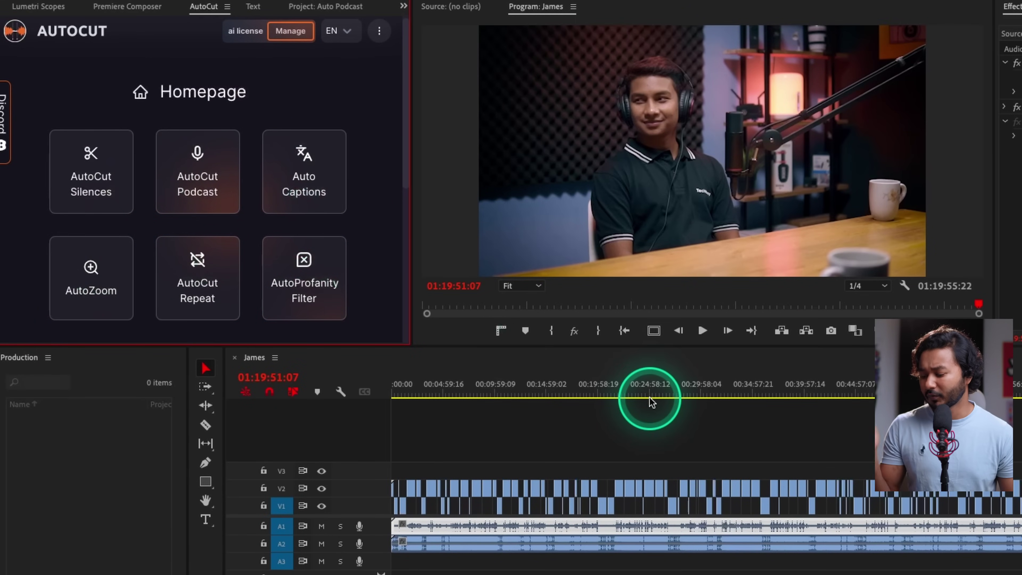
# Zoom the timeline and play the cut sequence from about 40 seconds
pyautogui.scroll(5, 499, 474)
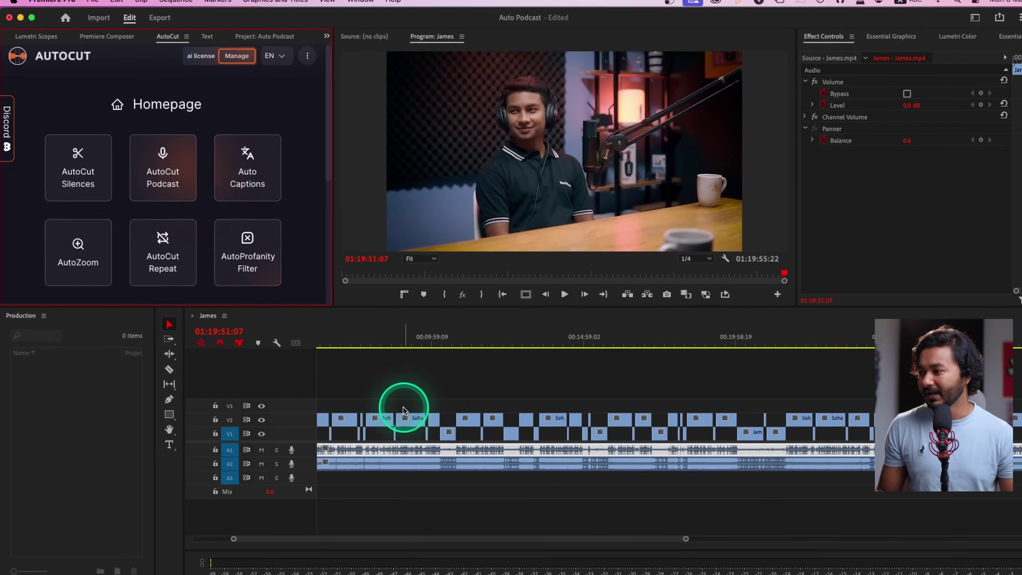
pyautogui.scroll(5, 405, 415)
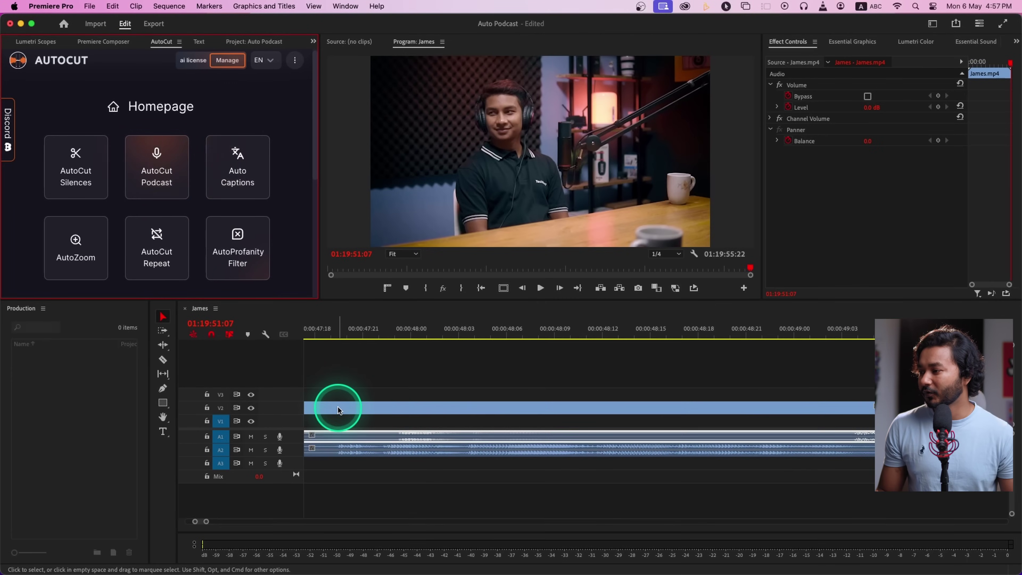
pyautogui.click(414, 334)
pyautogui.press('Home')
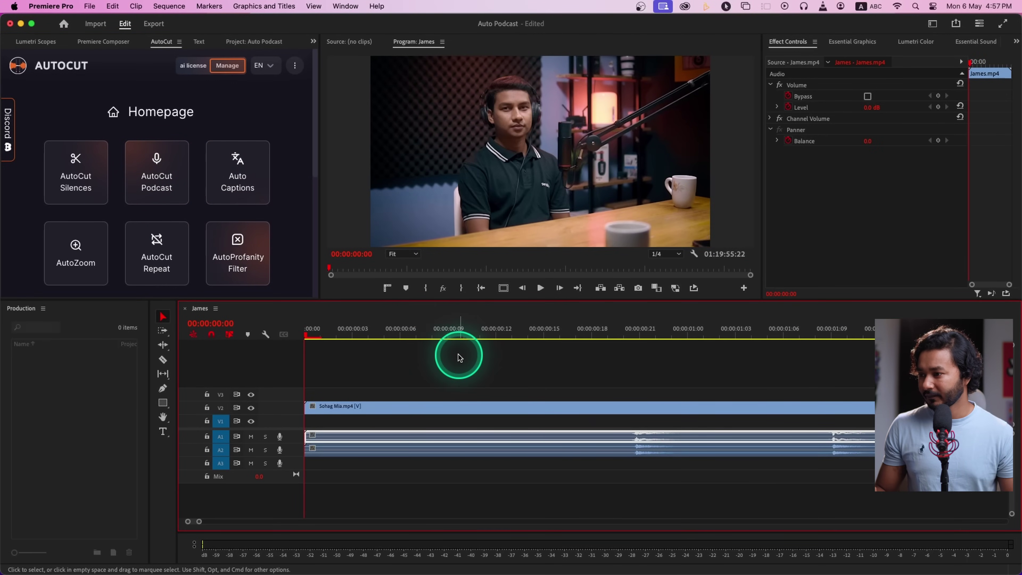
pyautogui.scroll(-5, 459, 376)
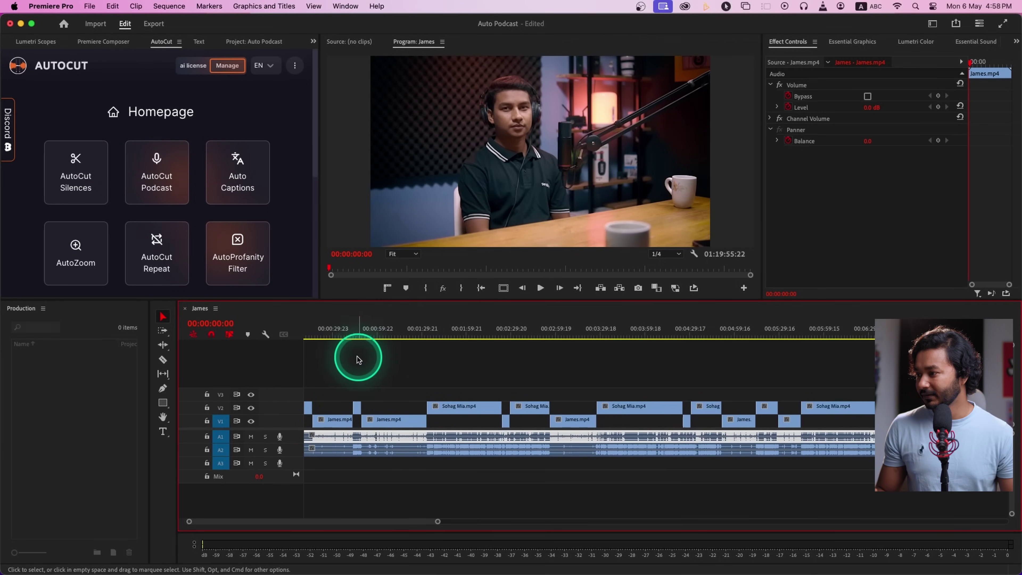
pyautogui.click(341, 339)
pyautogui.scroll(5, 340, 405)
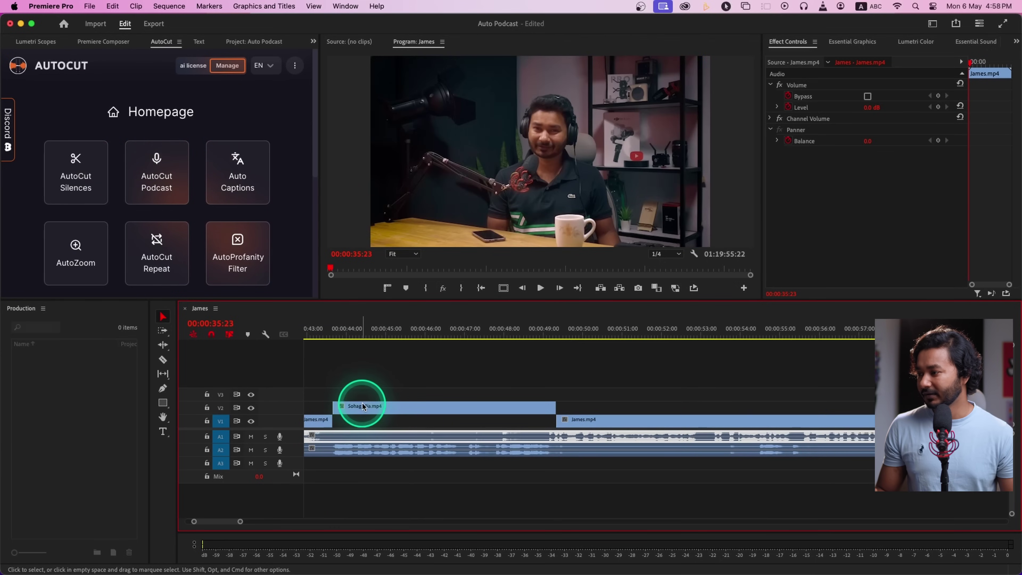
pyautogui.hscroll(-5, 369, 421)
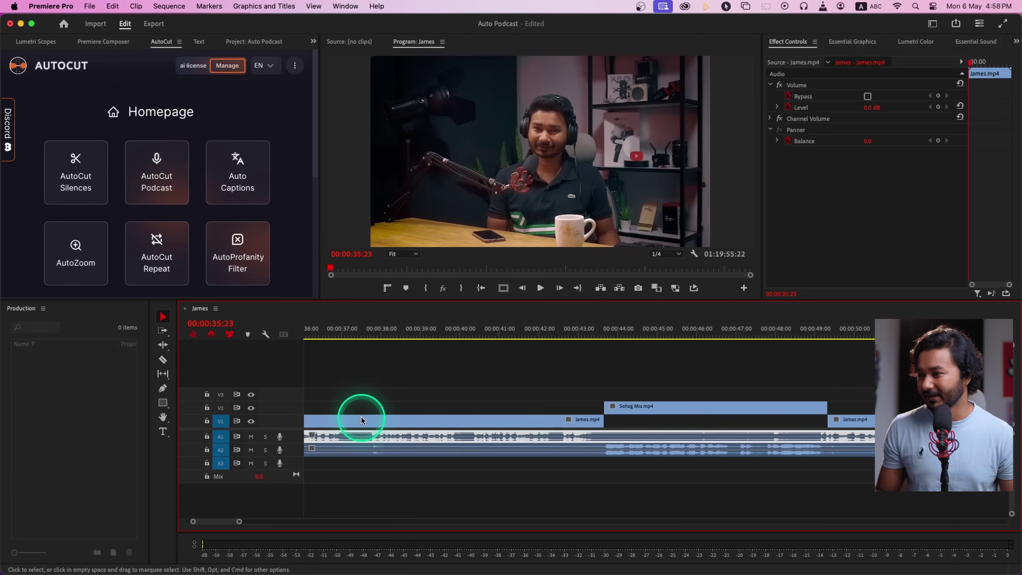
pyautogui.click(458, 337)
pyautogui.press('space')
pyautogui.scroll(-6, 503, 398)
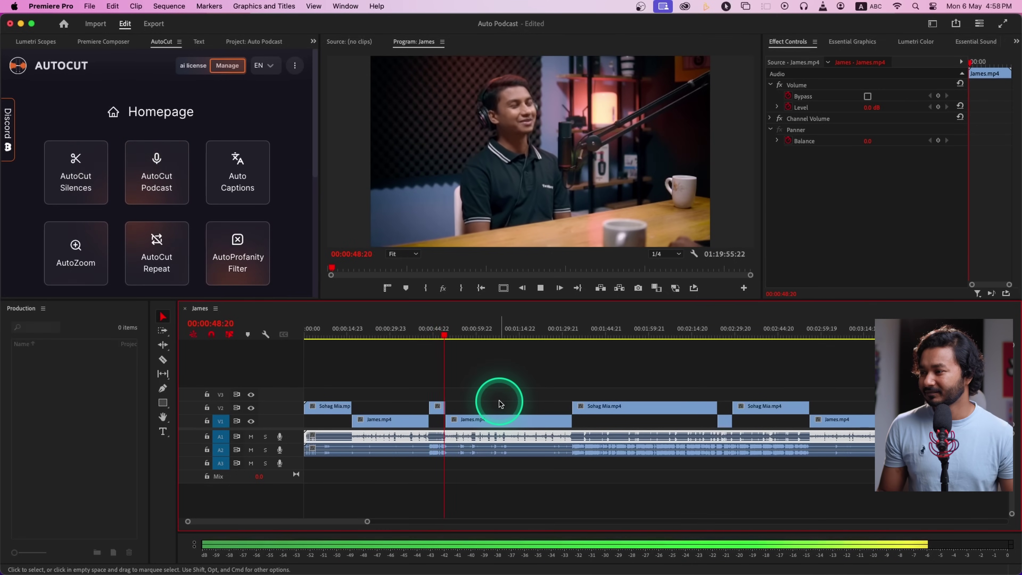
# Stop playback and restart it from 00:14:20:04
pyautogui.click(503, 401)
pyautogui.click(516, 402)
pyautogui.scroll(-5, 610, 437)
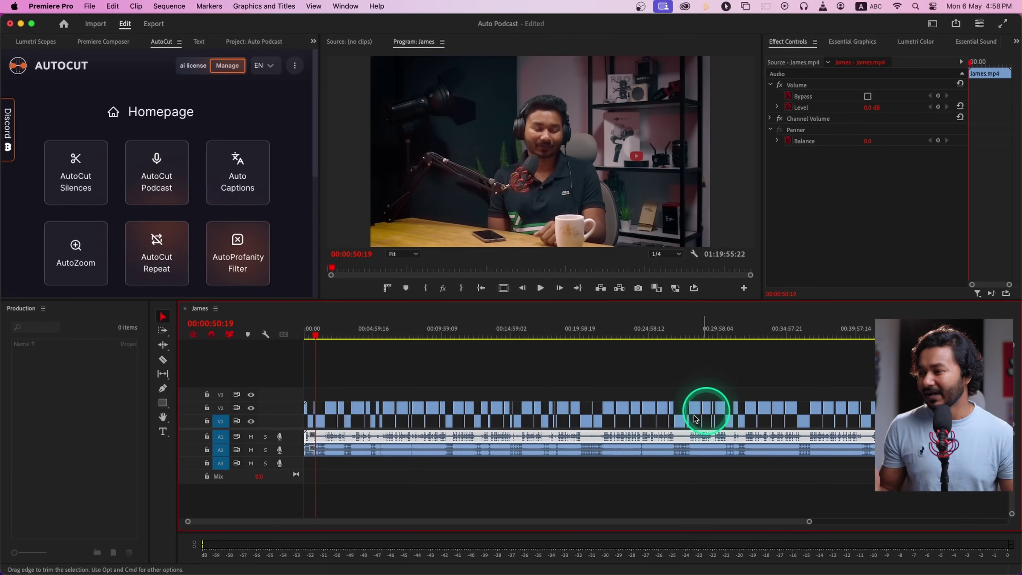
pyautogui.scroll(10, 519, 411)
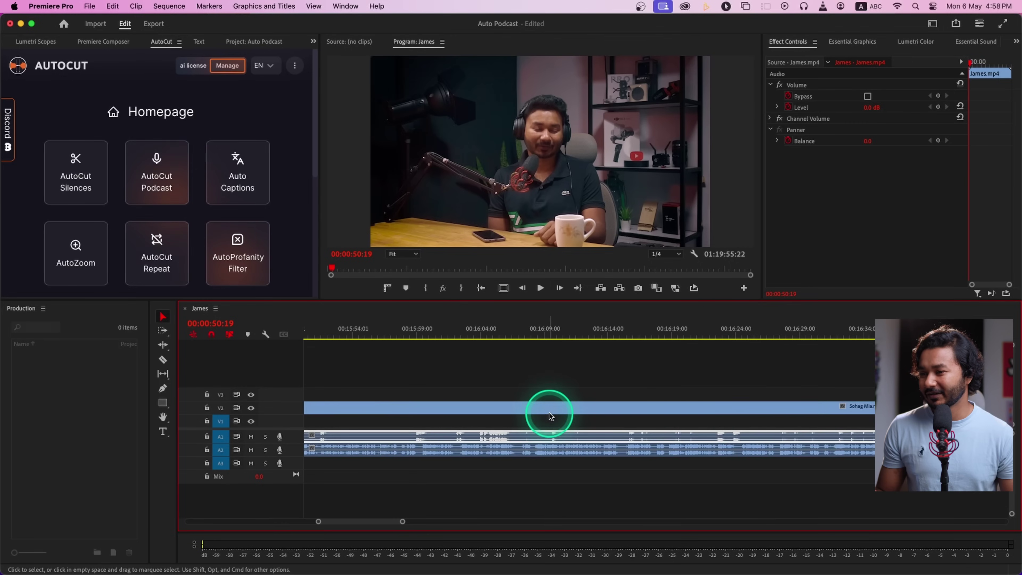
pyautogui.scroll(-3, 699, 405)
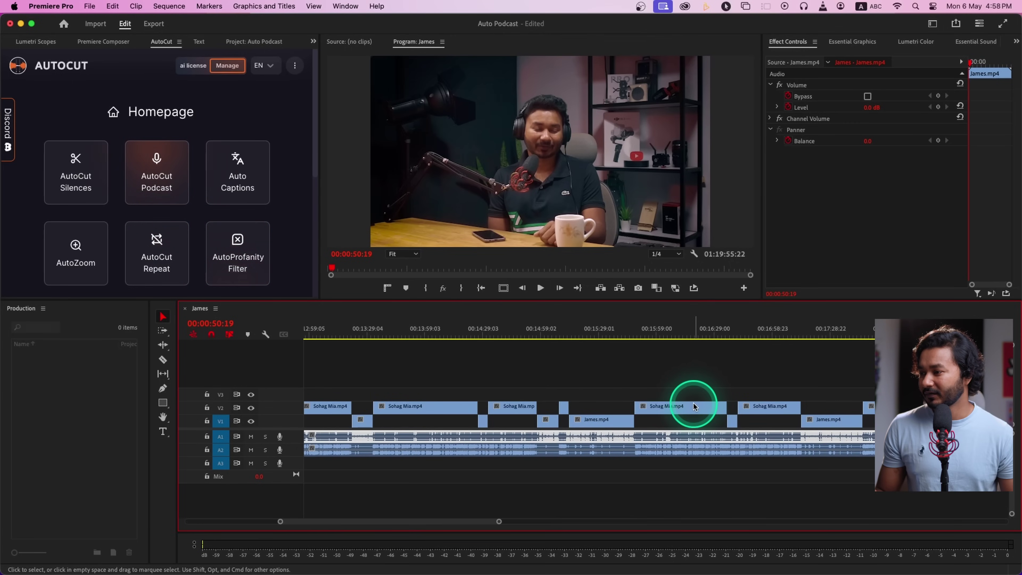
pyautogui.click(467, 338)
pyautogui.press('space')
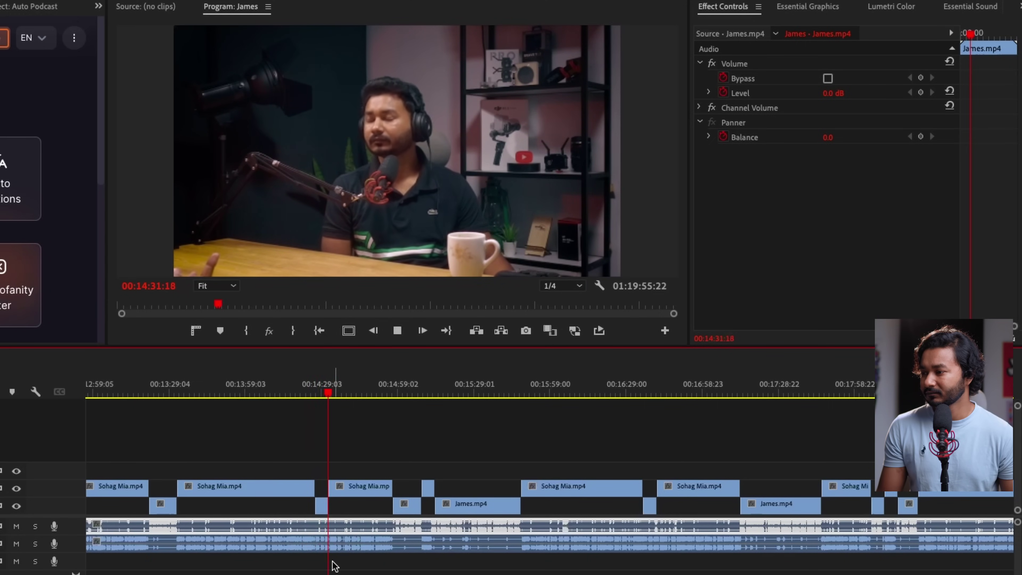
# Play from 00:14:53:19 through the camera switches, stopping at 00:15:14:18
pyautogui.click(334, 566)
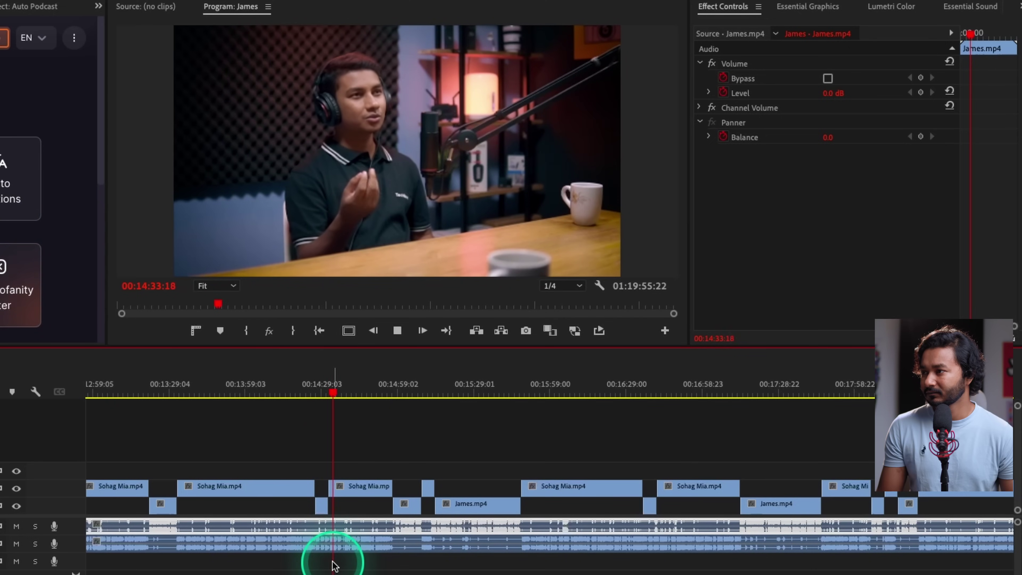
pyautogui.click(384, 393)
pyautogui.press('space')
pyautogui.click(459, 572)
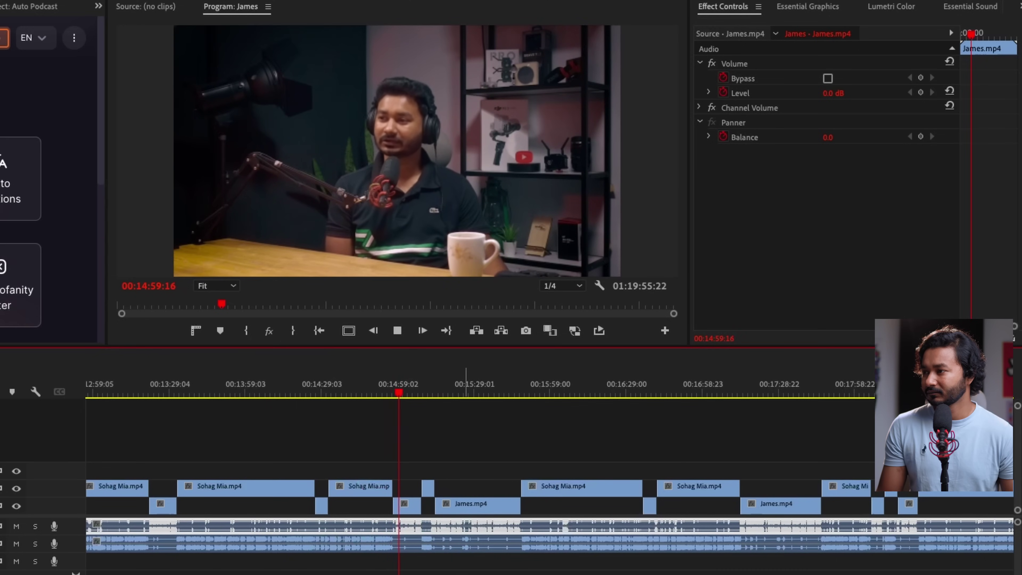
pyautogui.click(462, 572)
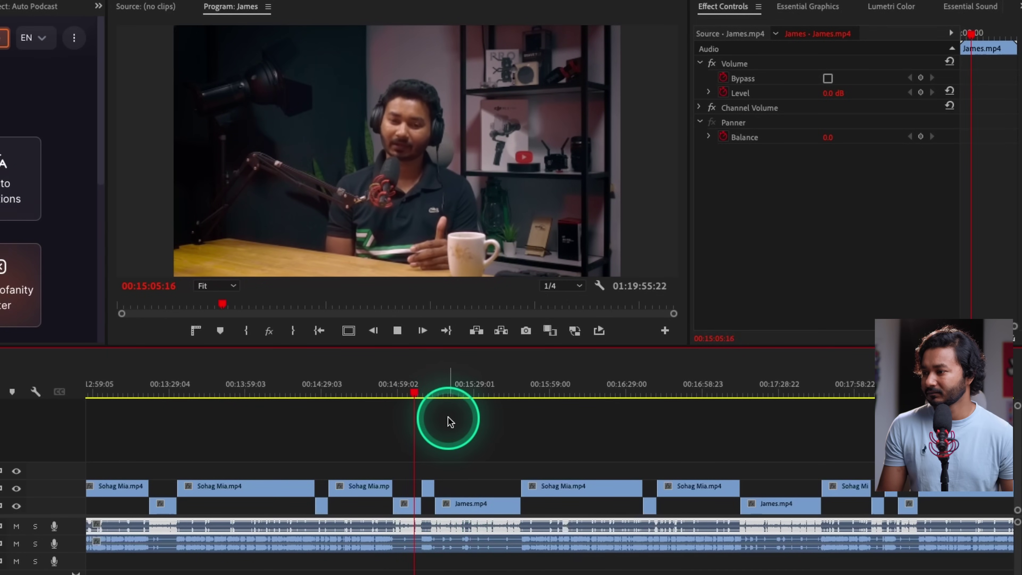
pyautogui.click(450, 421)
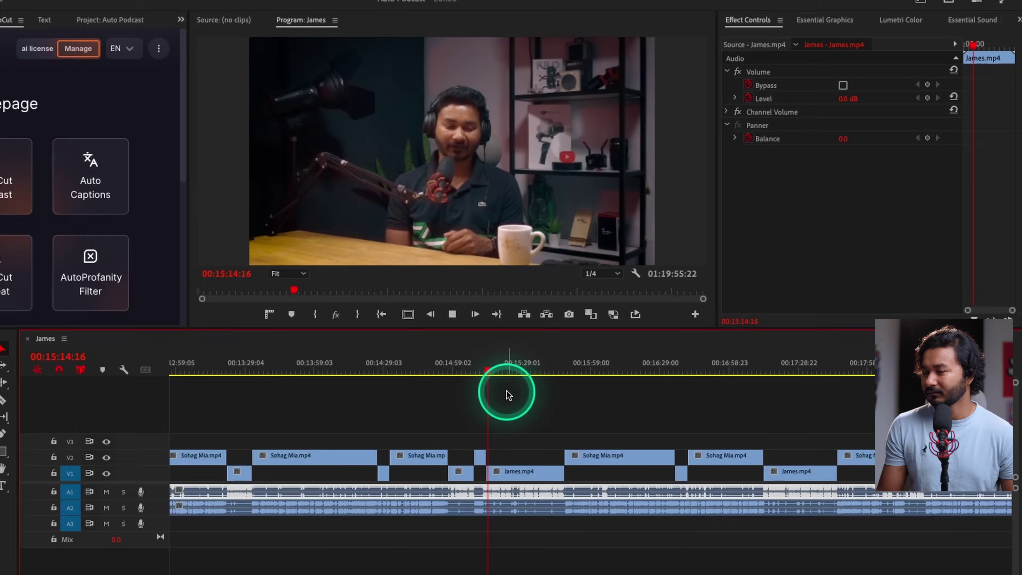
pyautogui.press('space')
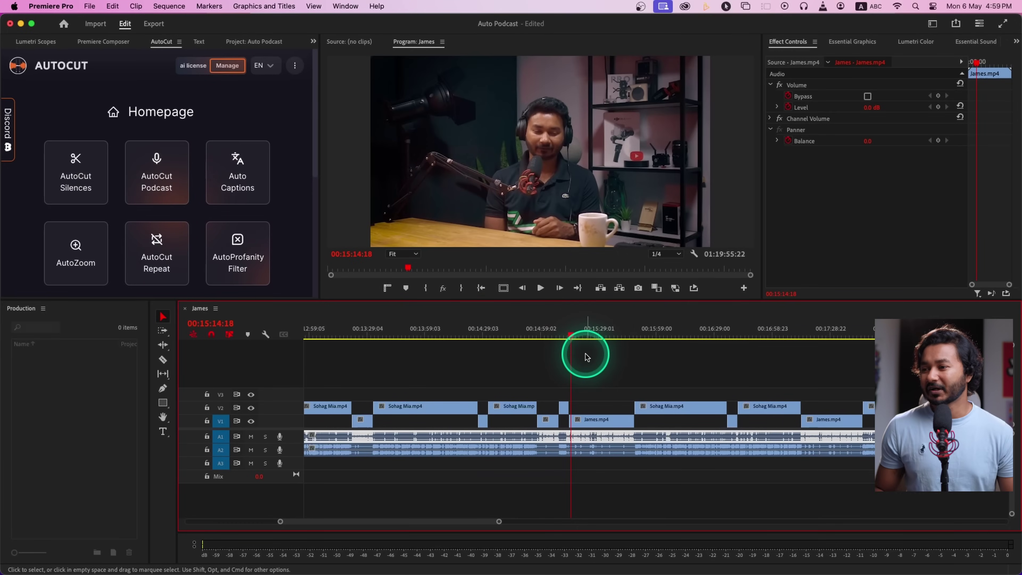
# Zoom the timeline out with backslash to show the entire auto-cut podcast sequence
pyautogui.press('\\')
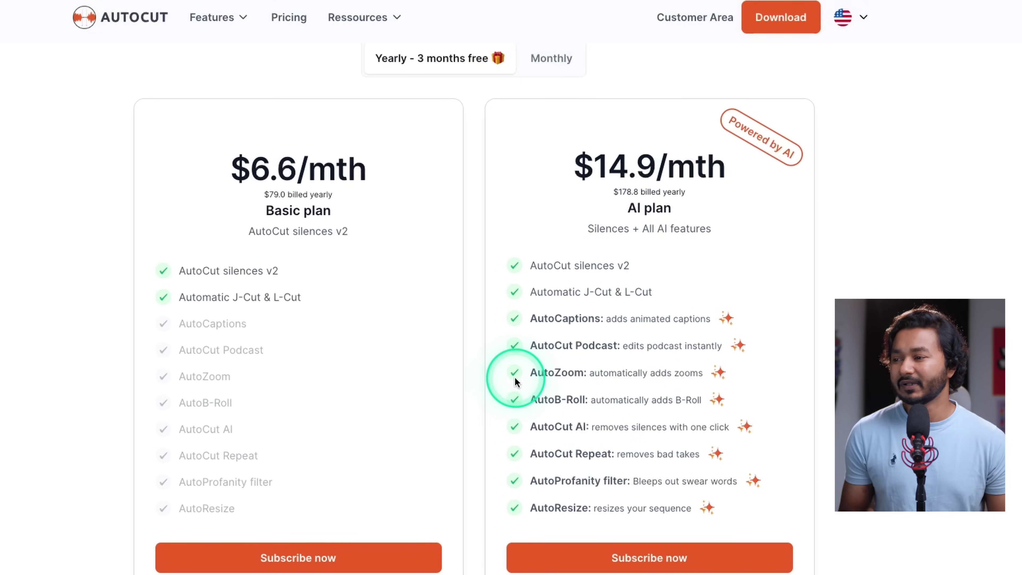
pyautogui.scroll(-1, 517, 381)
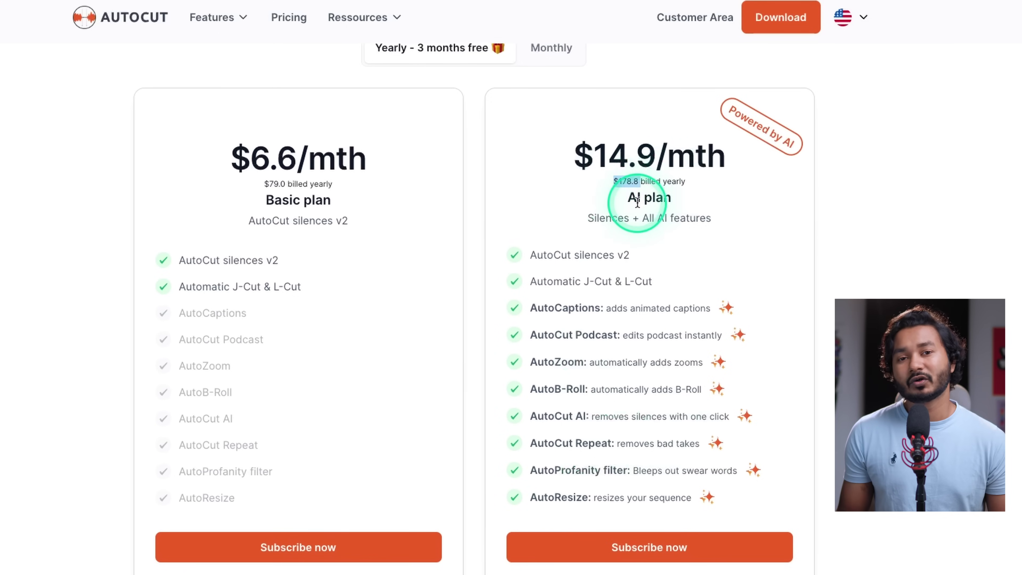
pyautogui.moveTo(592, 156); pyautogui.dragTo(698, 133)
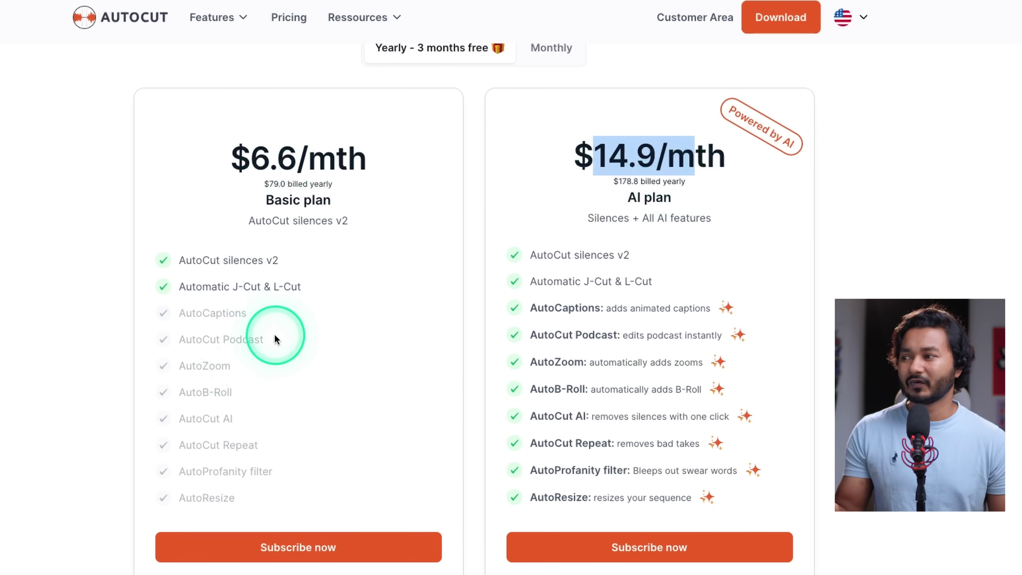
pyautogui.click(589, 170)
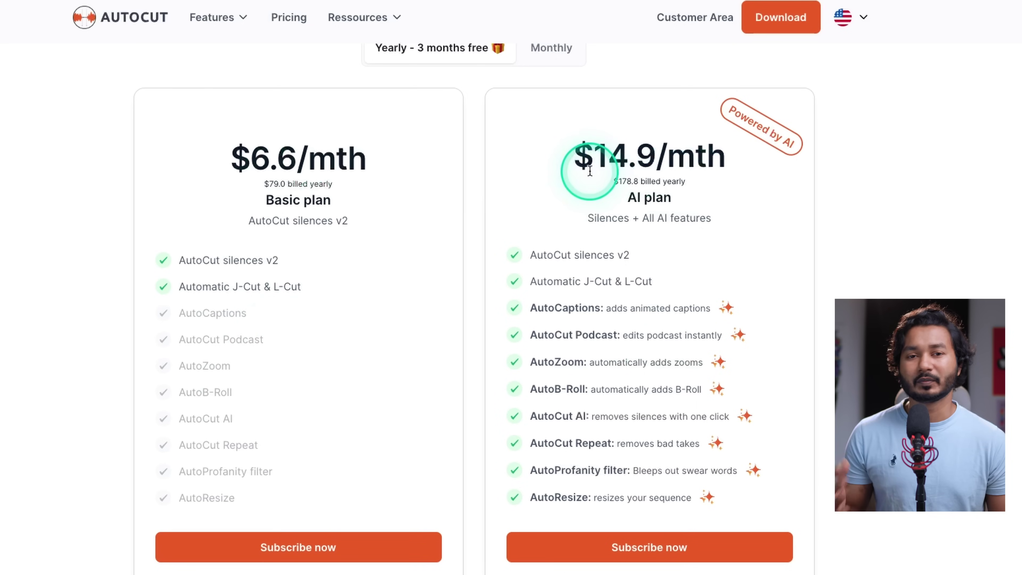
pyautogui.moveTo(627, 197); pyautogui.dragTo(687, 197)
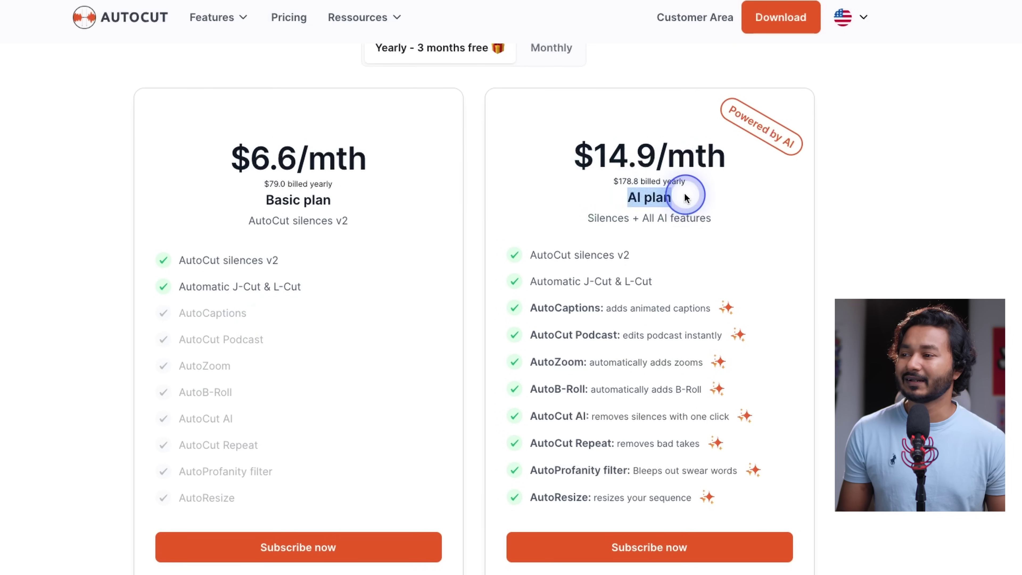